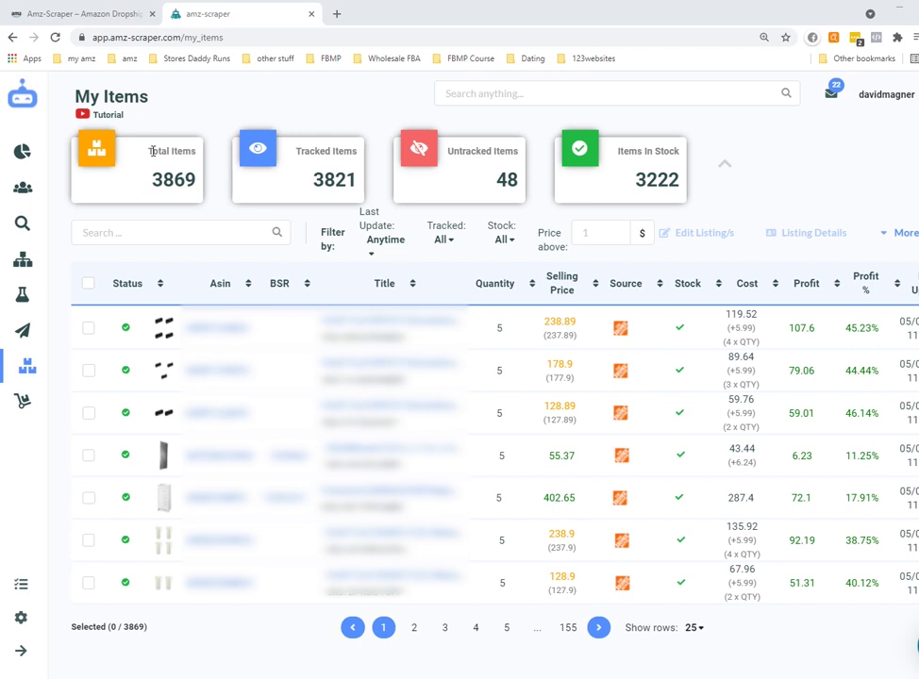
Examine the Total Items, Tracked Items, Untracked Items and Items In Stock counts on the My Items page
left_click_drag(151, 180, 195, 177)
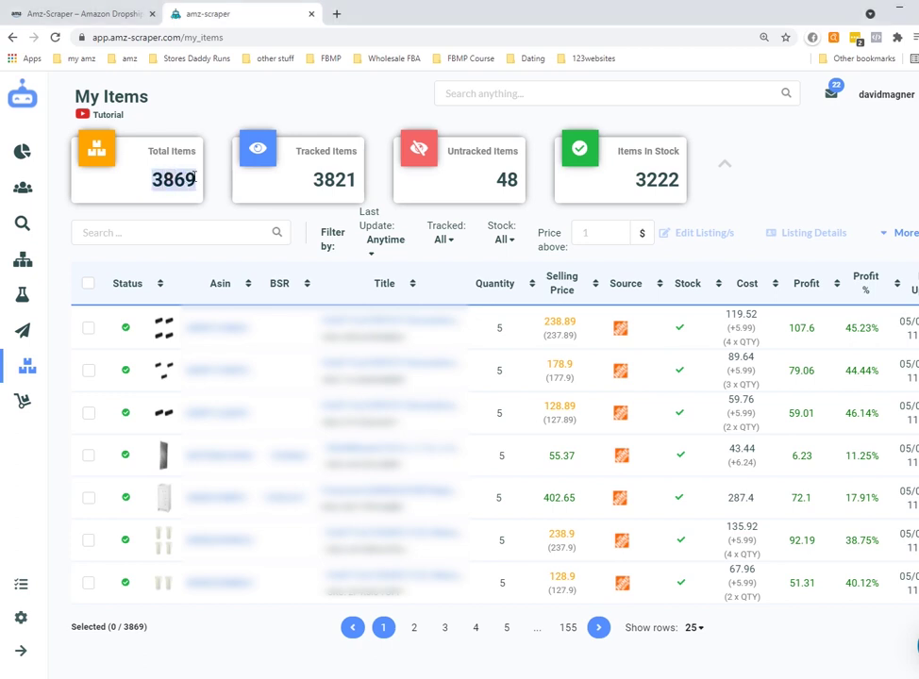
left_click(194, 177)
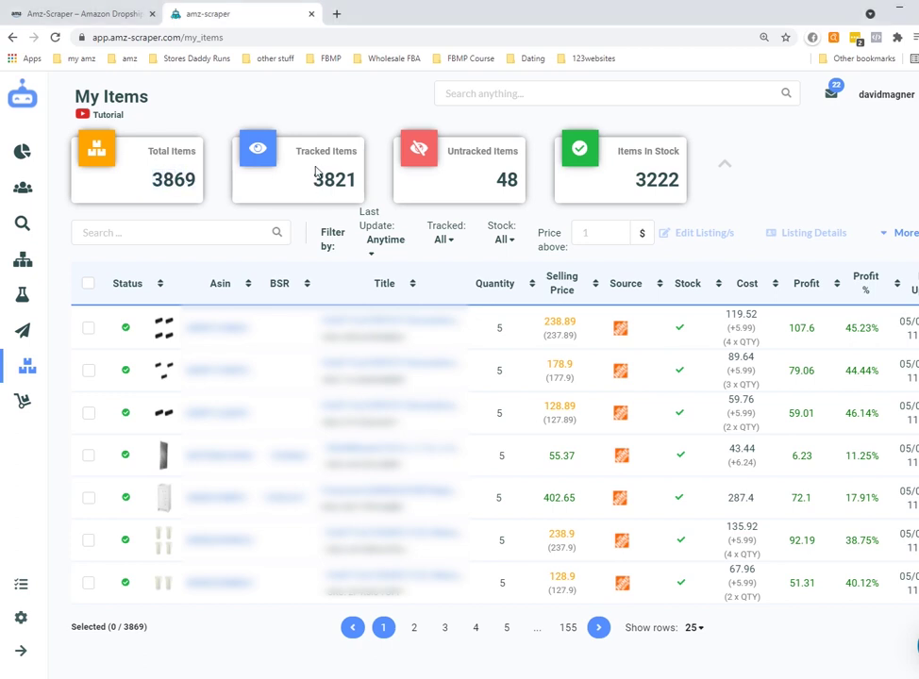
left_click_drag(314, 180, 354, 177)
left_click(354, 174)
left_click_drag(499, 177, 522, 181)
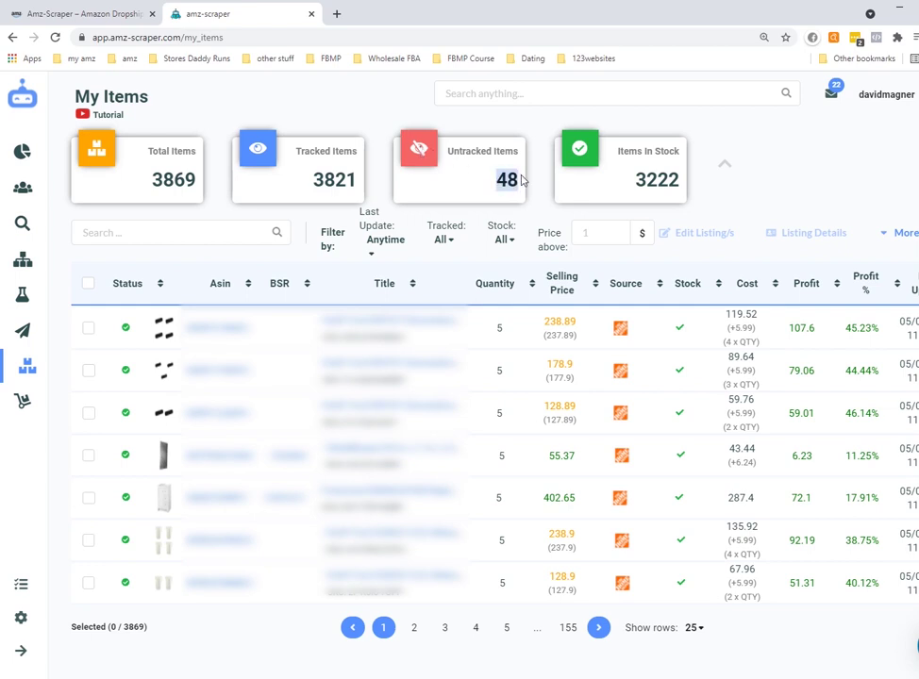
left_click(522, 180)
double_click(515, 179)
left_click(515, 180)
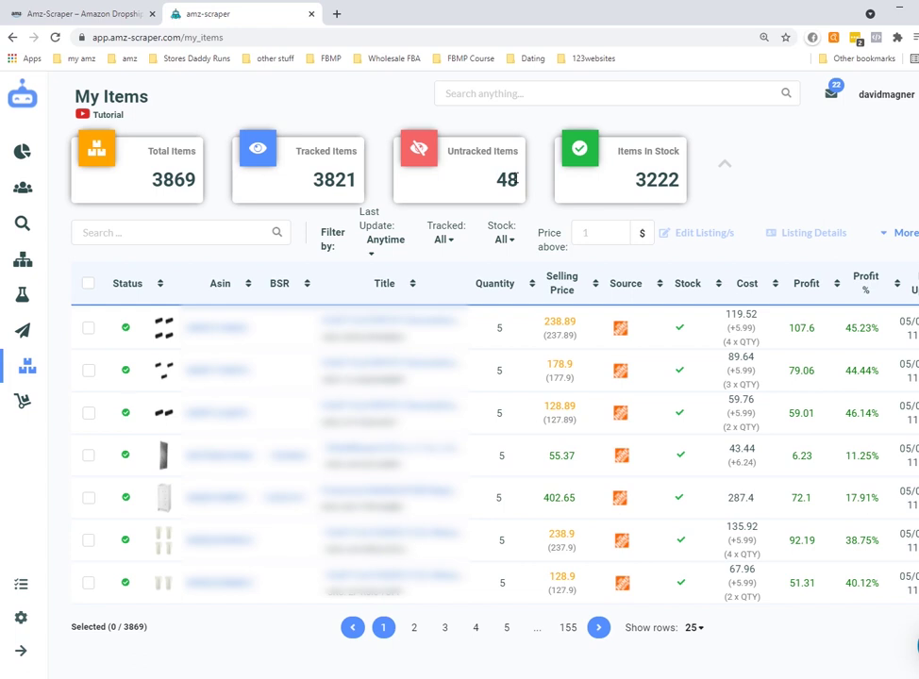
double_click(515, 179)
left_click(498, 178)
left_click_drag(638, 182, 682, 184)
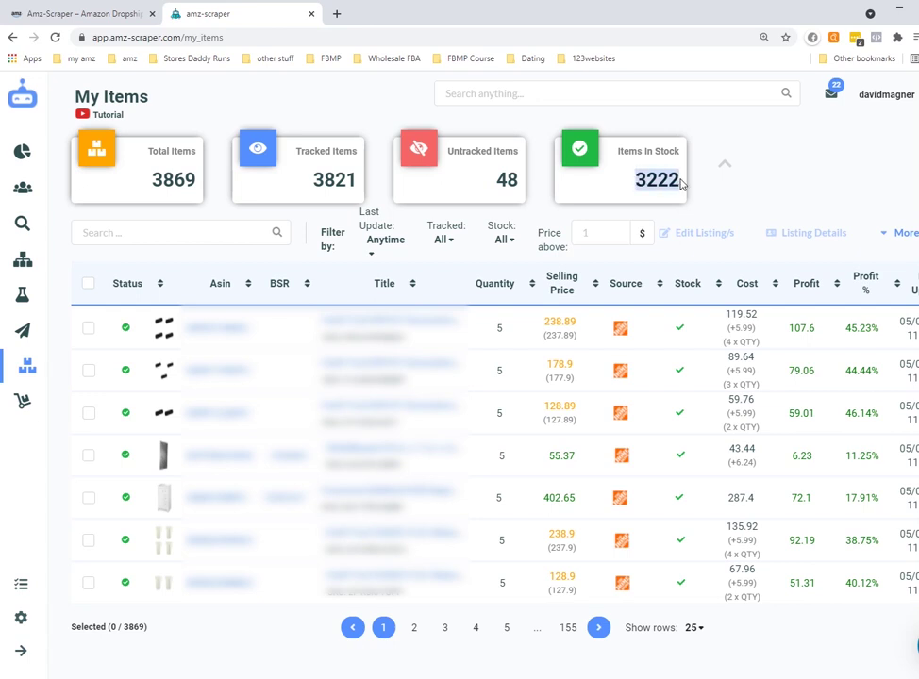
left_click(636, 181)
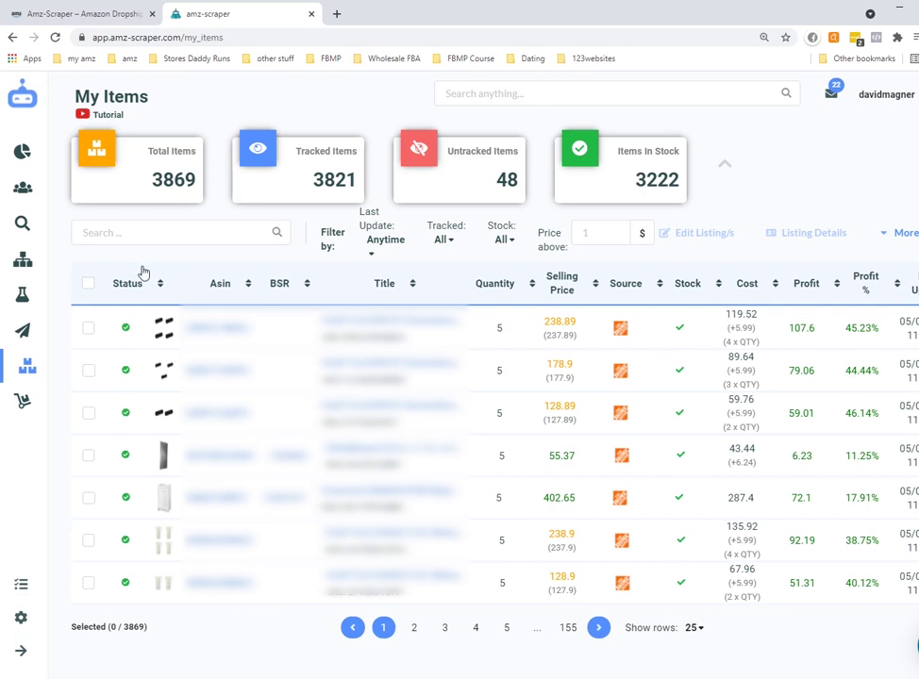
Compare the total item count with the in-stock count, and review the untracked count again
left_click_drag(151, 149, 193, 184)
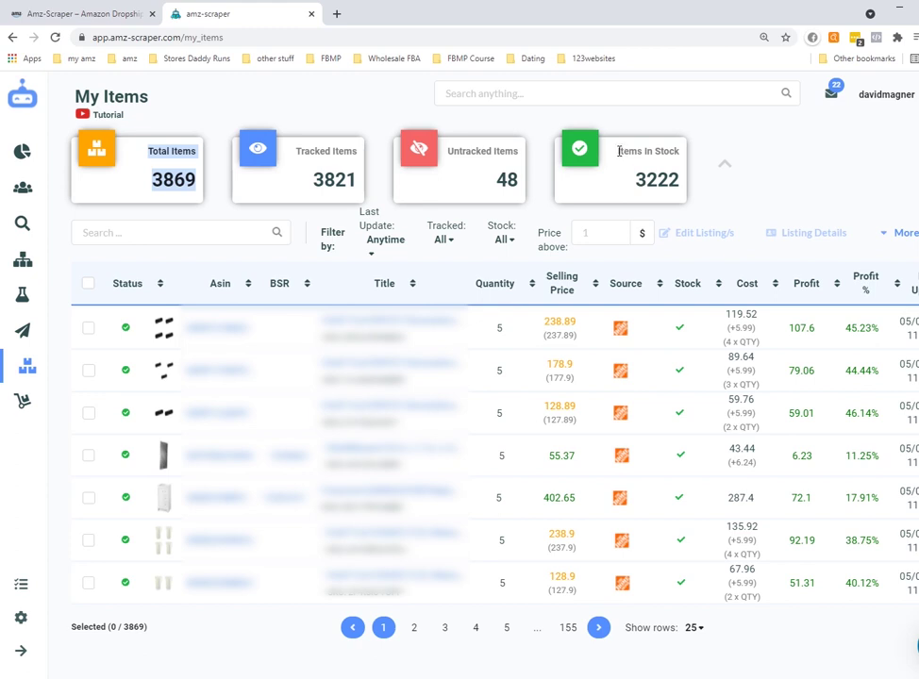
left_click_drag(619, 151, 679, 182)
left_click(679, 182)
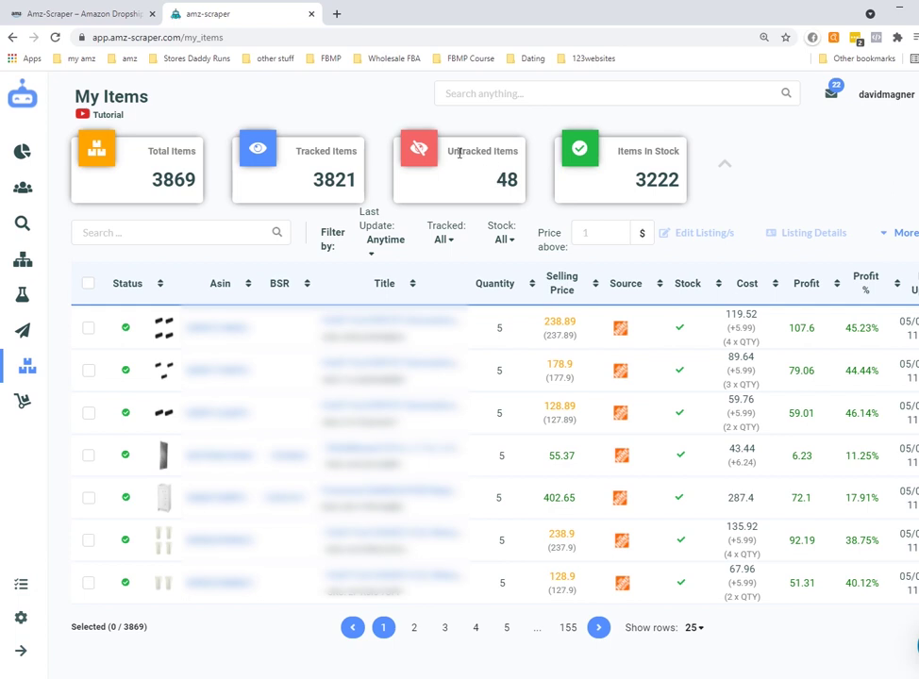
double_click(500, 181)
left_click(629, 187)
left_click_drag(639, 179, 677, 179)
left_click(678, 179)
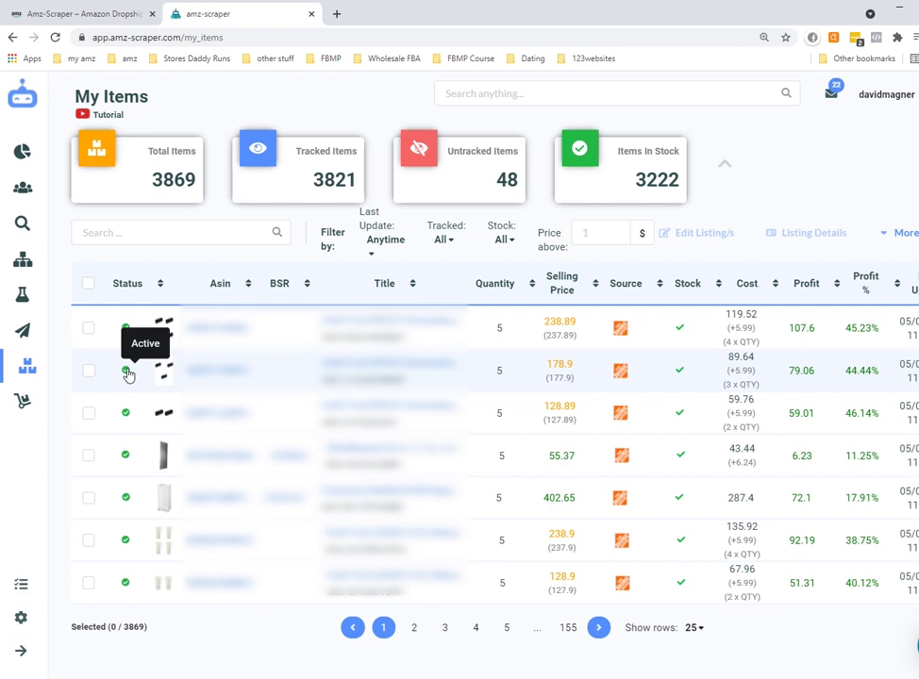
Look through the item list's Status column, comparing active listings with those flagged as errors
scroll(129, 377, "down", 6)
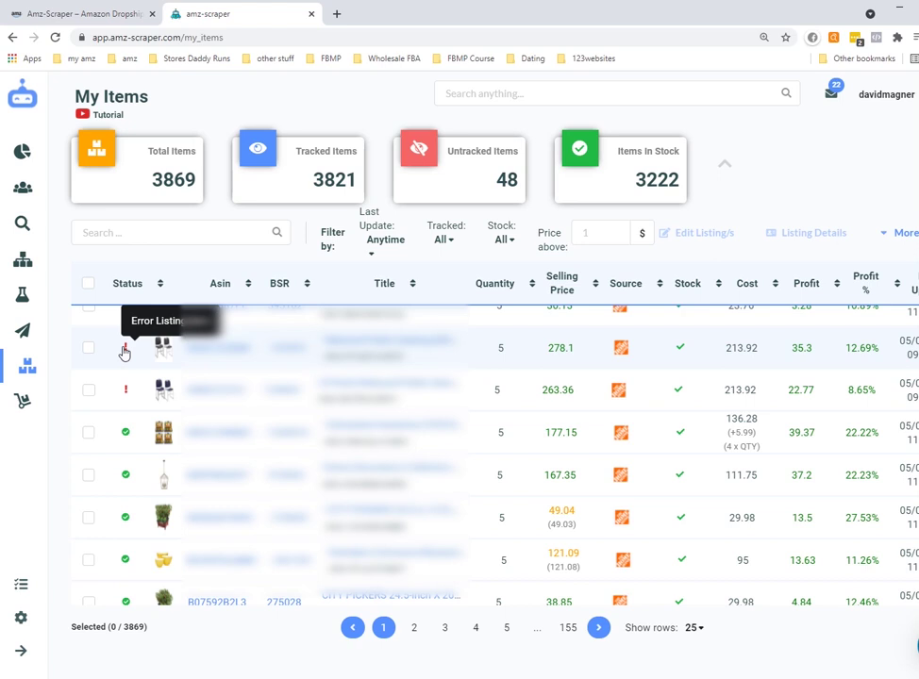
scroll(123, 354, "down", 1)
scroll(125, 373, "down", 1)
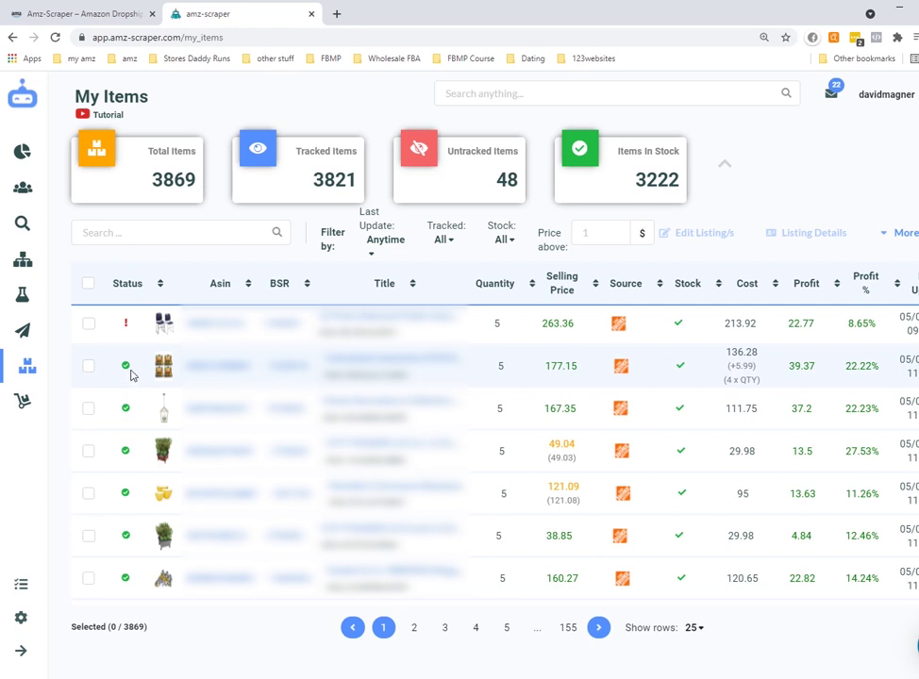
scroll(125, 416, "down", 8)
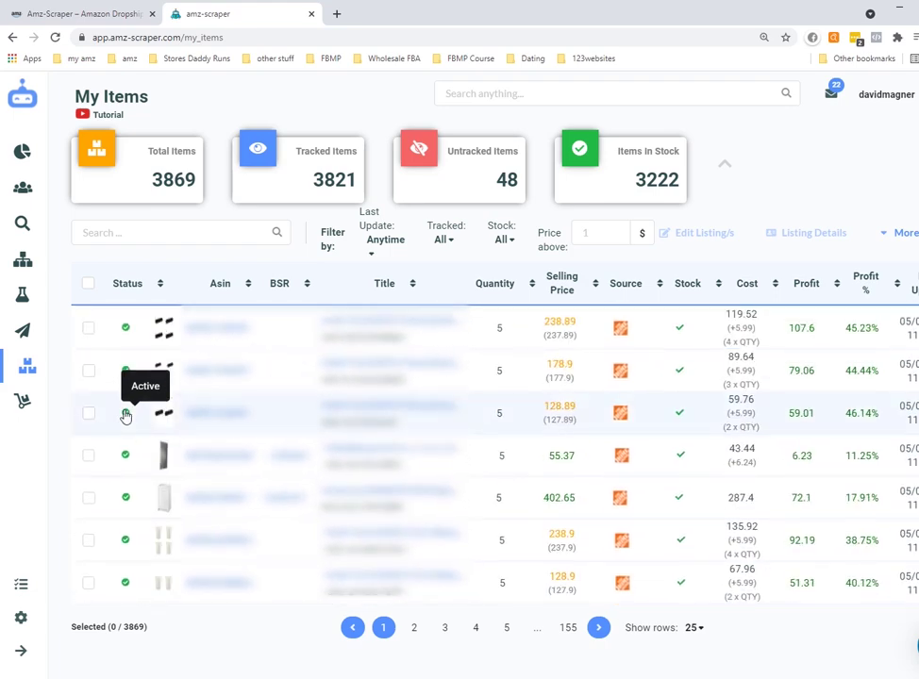
scroll(123, 412, "down", 7)
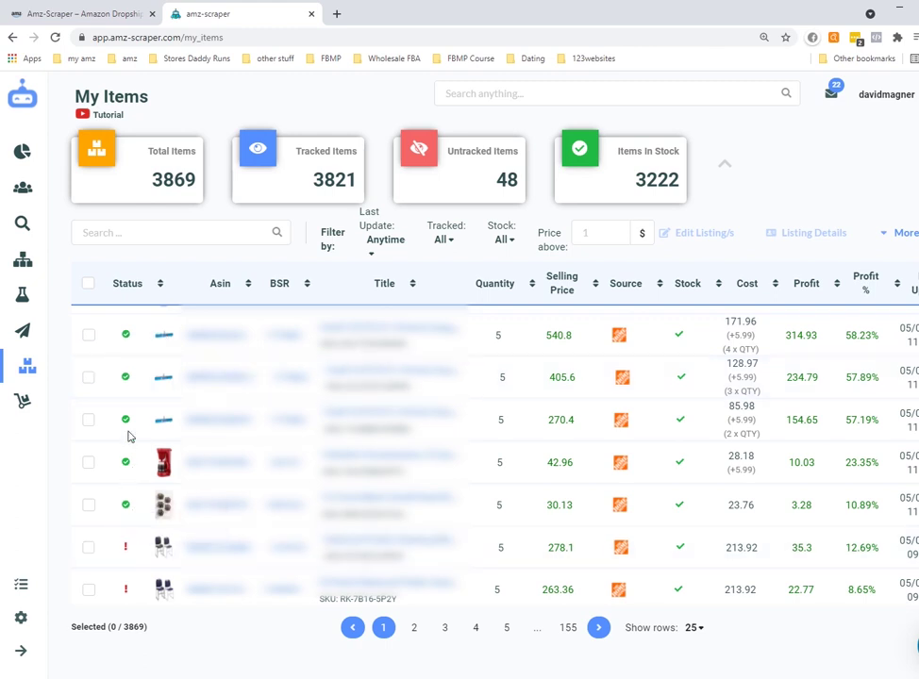
scroll(130, 437, "down", 3)
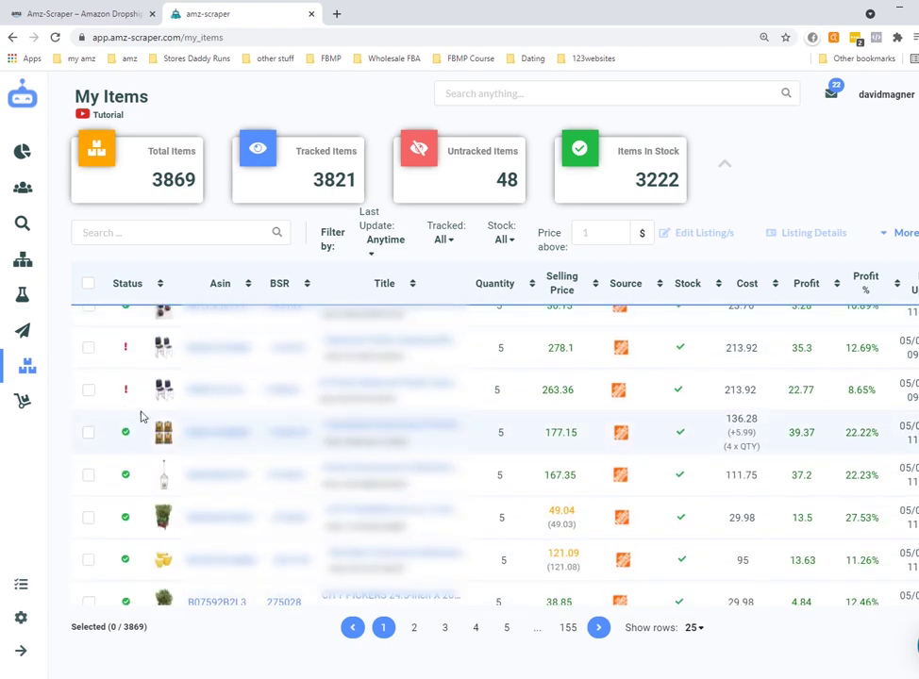
scroll(141, 416, "down", 5)
scroll(199, 351, "up", 2)
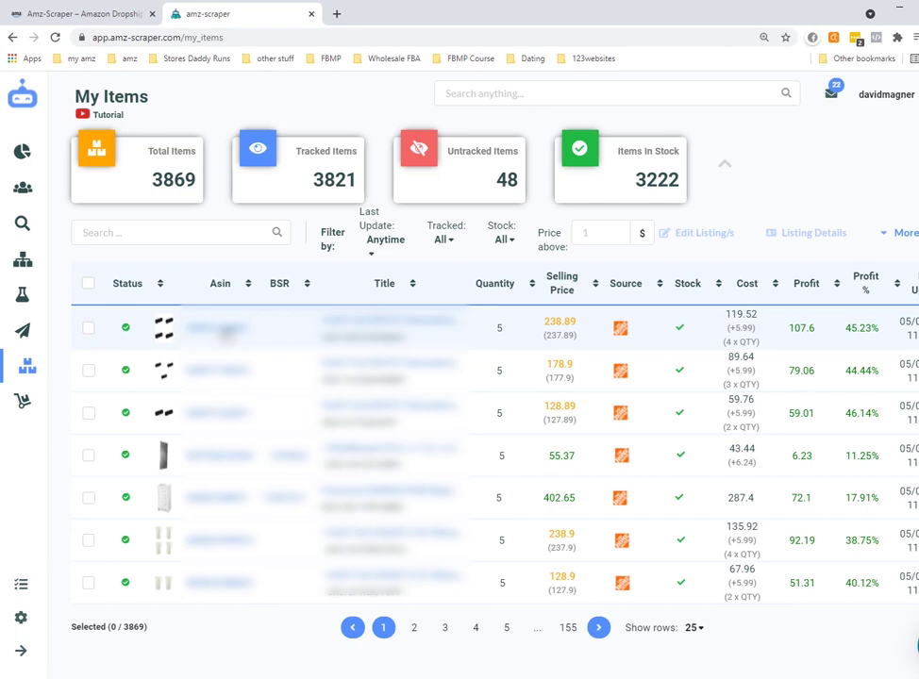
Open the first item's Amazon product page from its ASIN in a new tab, view it and return to My Items
right_click(225, 332)
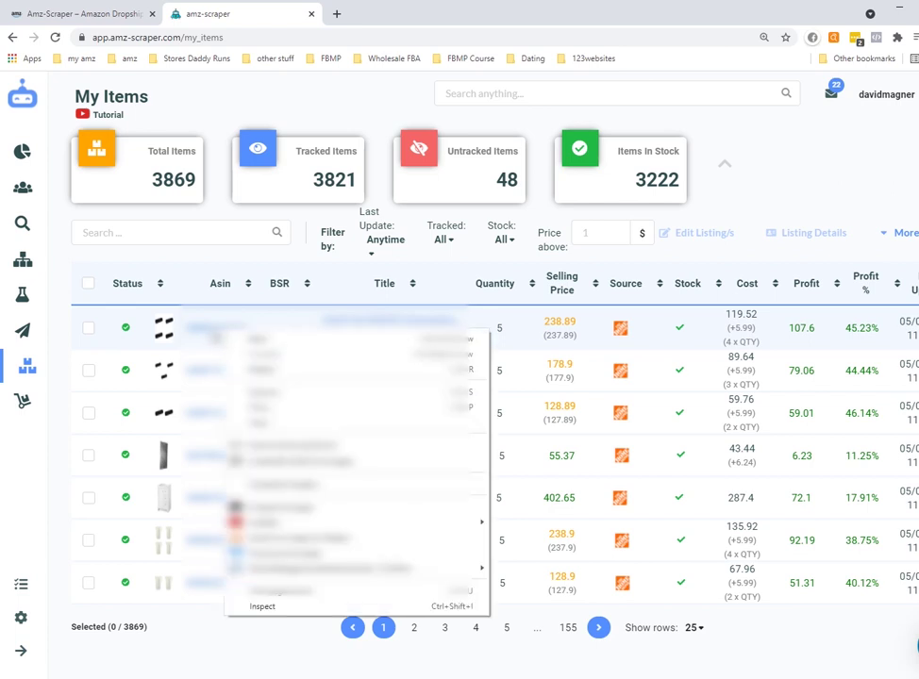
left_click(260, 337)
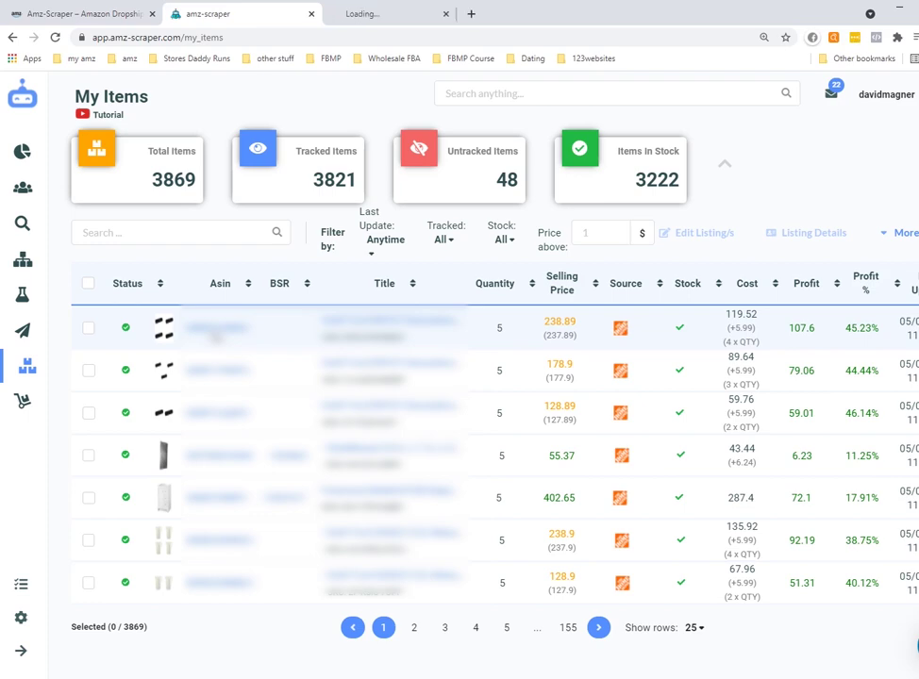
left_click(365, 16)
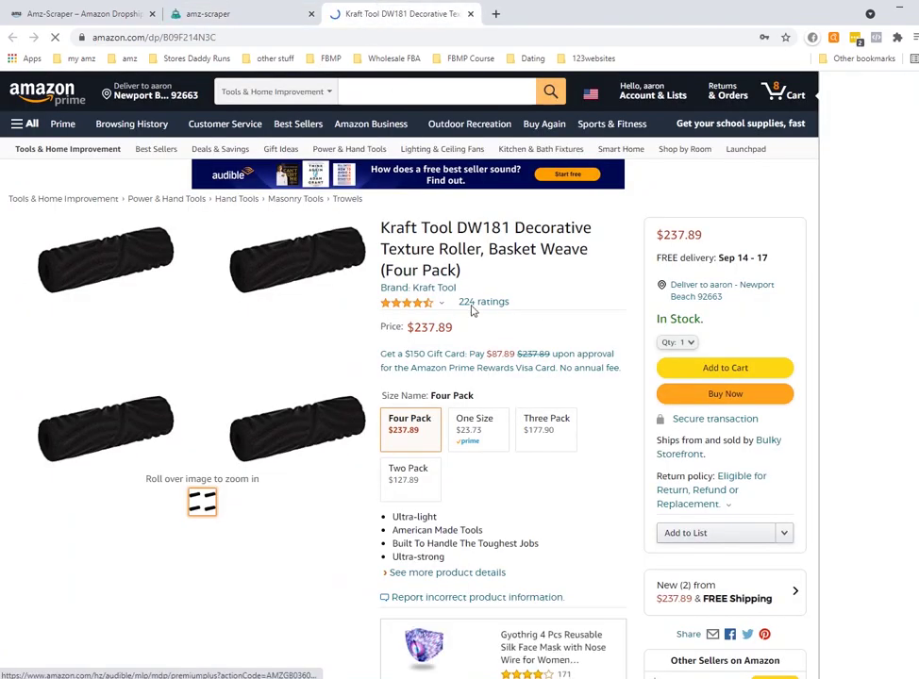
left_click(253, 14)
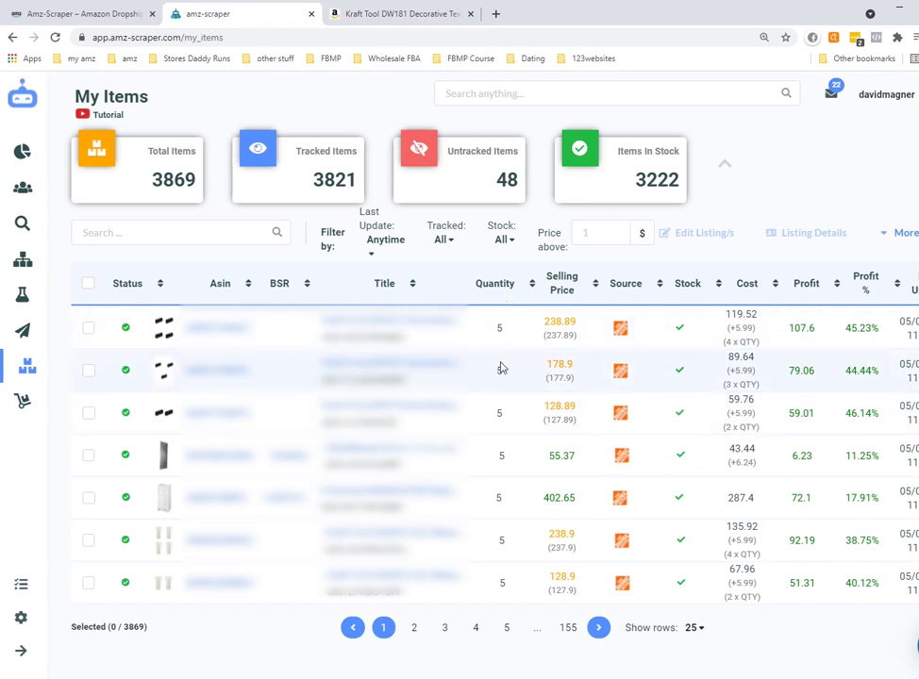
Review the quantities and selling prices across the item list
scroll(487, 461, "down", 5)
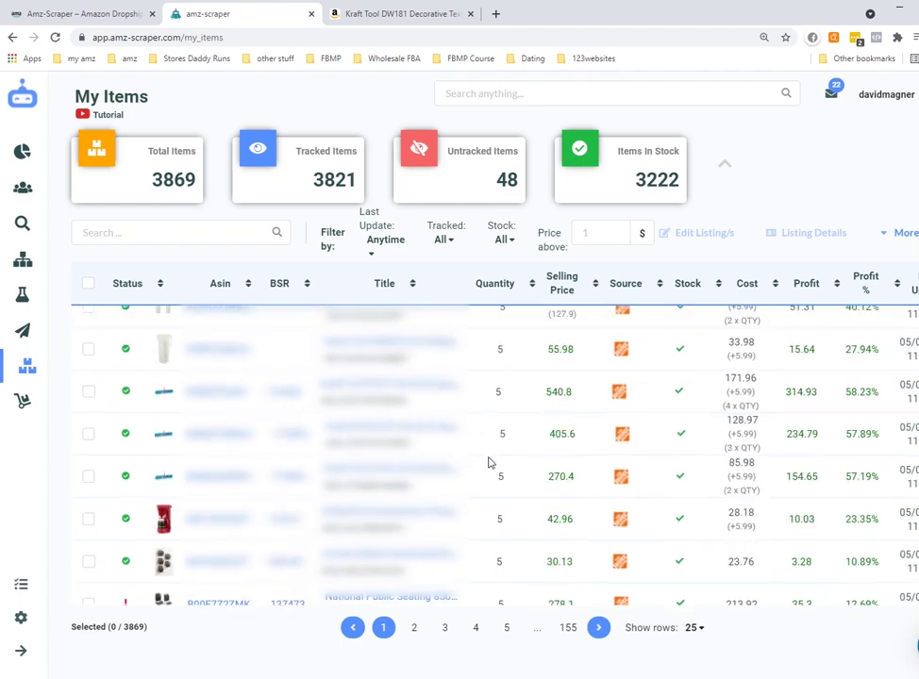
scroll(494, 461, "up", 5)
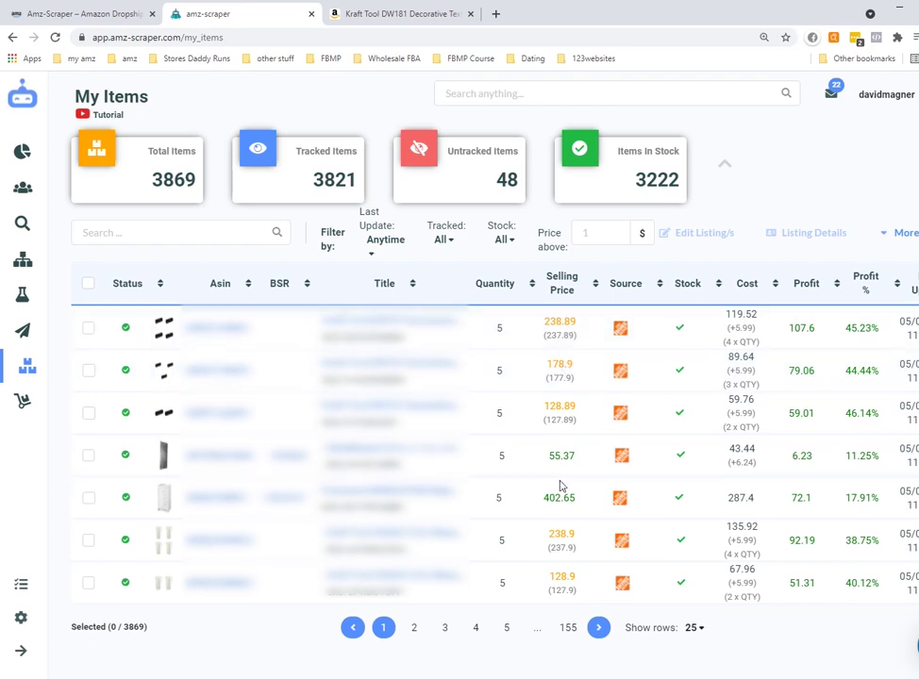
scroll(559, 504, "down", 5)
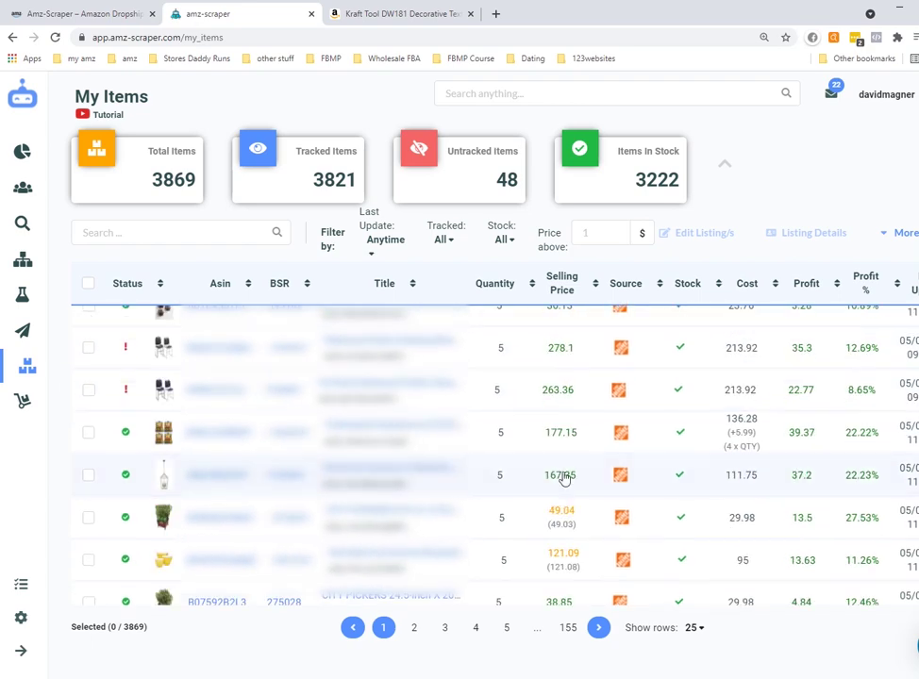
scroll(566, 476, "down", 3)
scroll(566, 477, "up", 8)
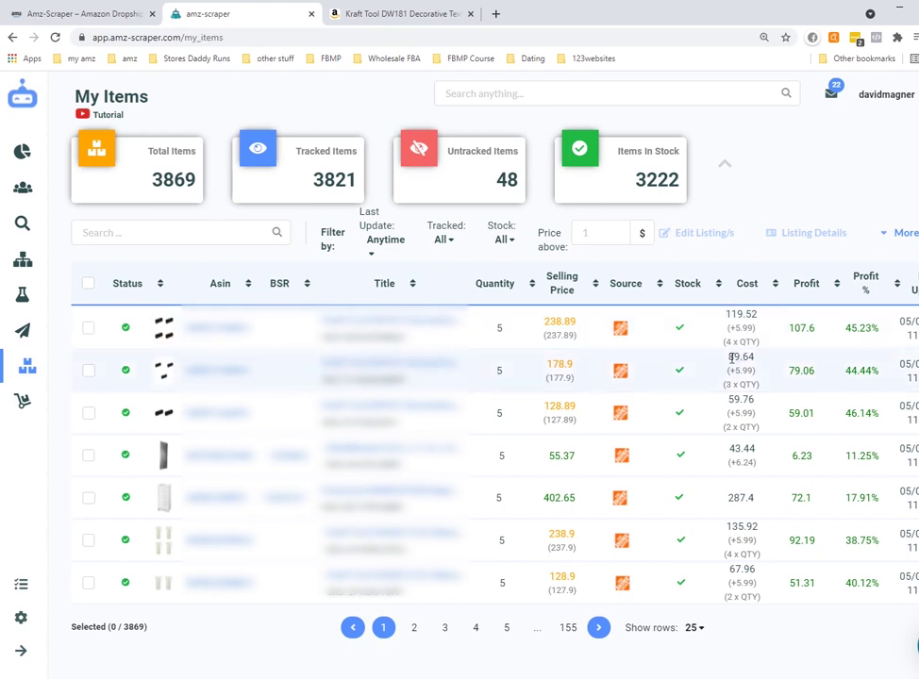
Examine the second item's cost breakdown, including its base cost, added charge and quantity multiplier
left_click_drag(732, 357, 754, 359)
left_click(739, 371)
left_click_drag(739, 371, 755, 371)
triple_click(755, 371)
left_click_drag(722, 387, 764, 388)
left_click(663, 376)
Select the first item in the list and open its listing for editing
left_click(88, 328)
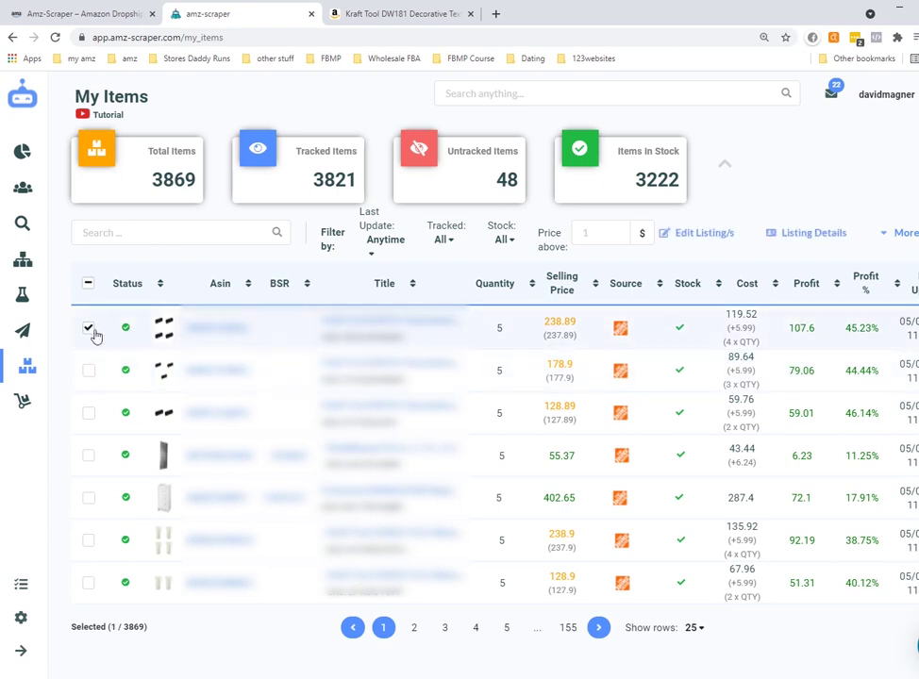
left_click(86, 329)
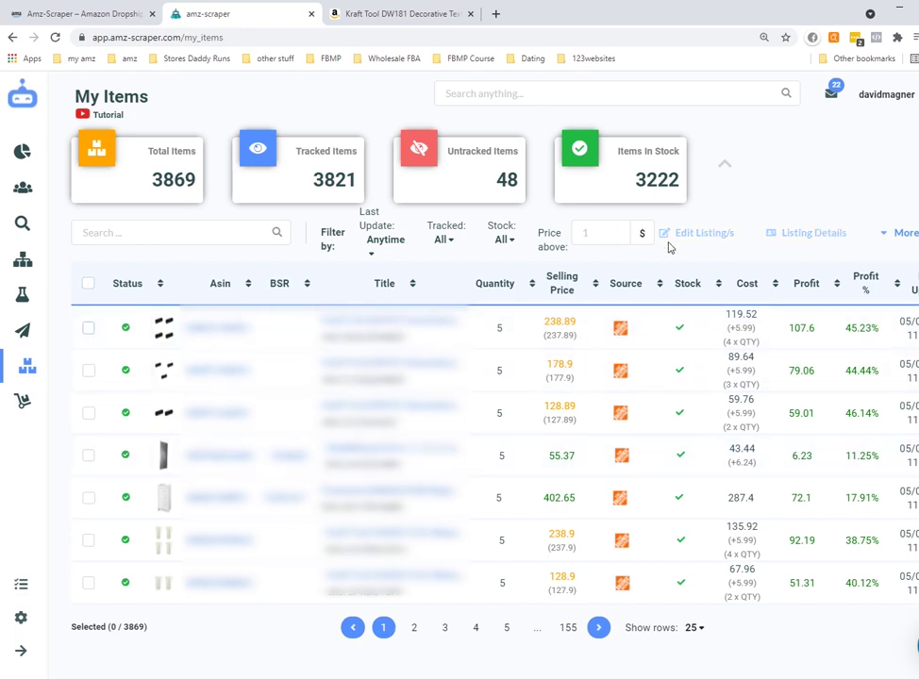
left_click(87, 328)
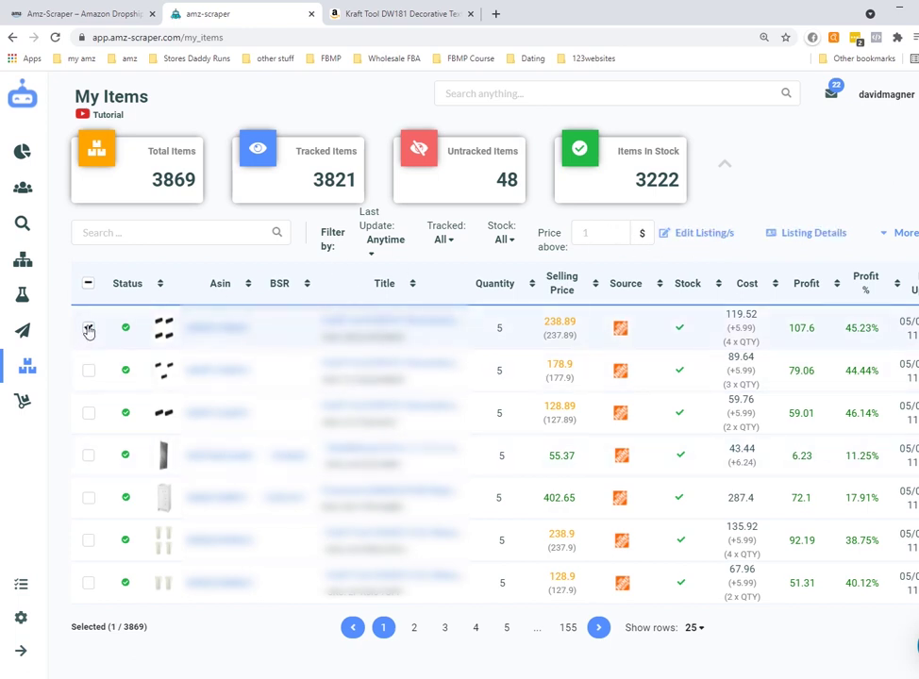
left_click(712, 234)
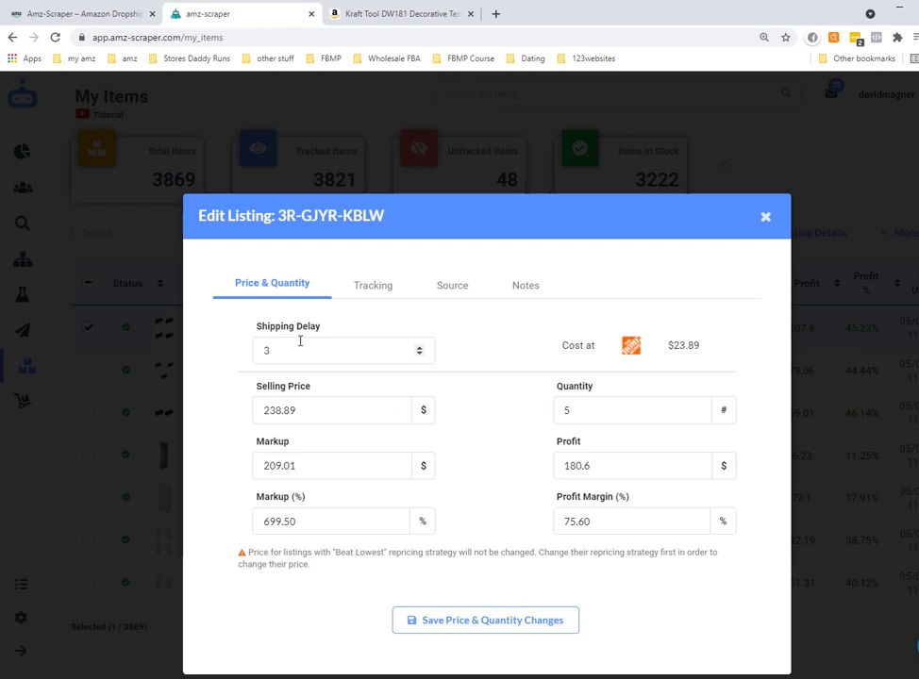
Try a shipping delay of 4 for the listing and set it back to 3
left_click(421, 355)
left_click(419, 347)
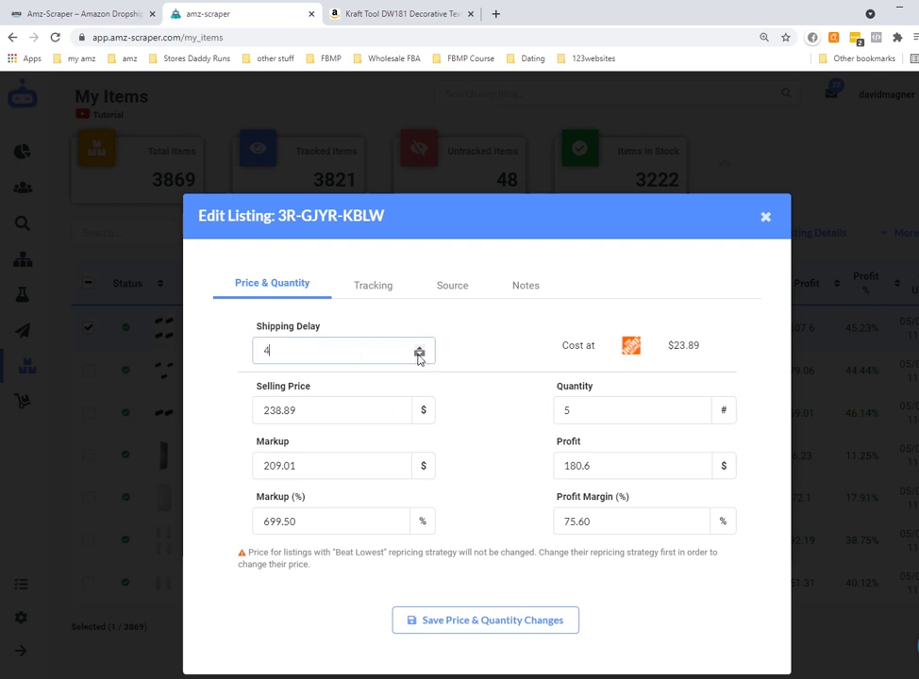
left_click(419, 356)
Try a selling price of $239.89 for the listing and return it to $238.89
left_click(395, 408)
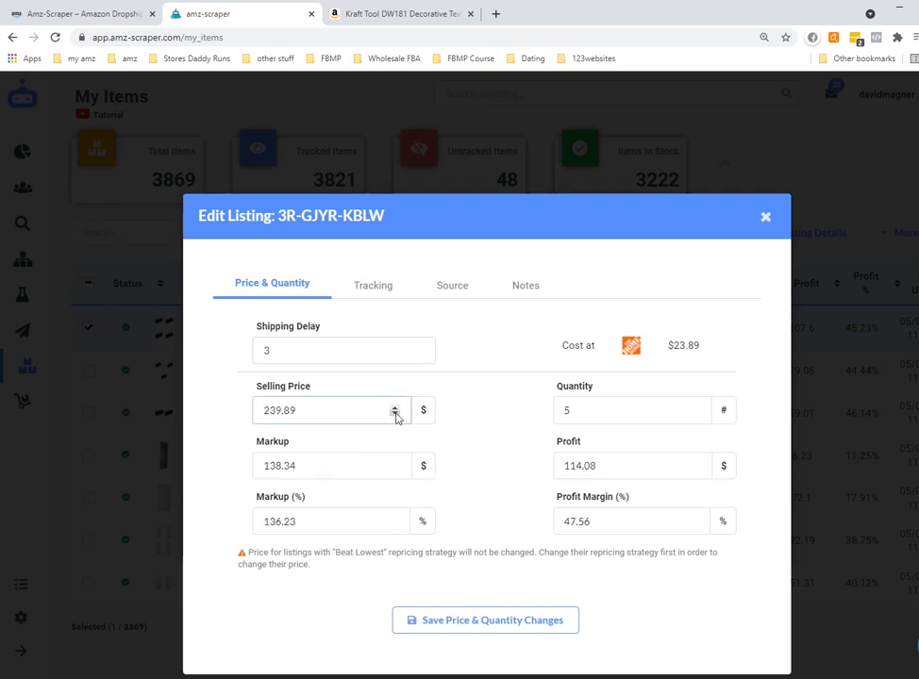
left_click(396, 414)
left_click(395, 407)
left_click(394, 416)
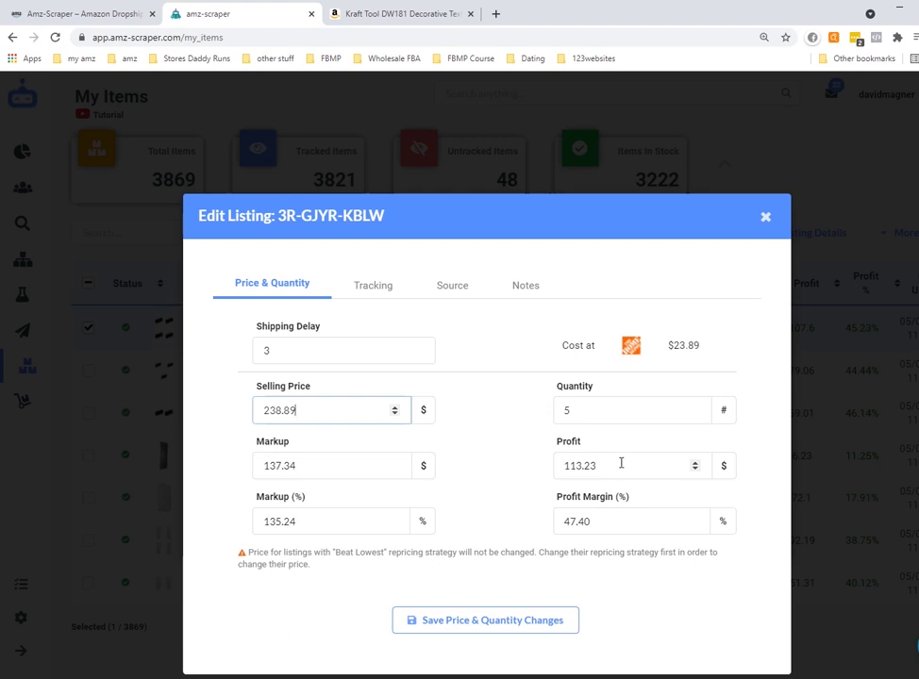
Lower the listing's profit to $106.23 and set its profit margin to 25%
left_click(696, 470)
left_click(696, 470)
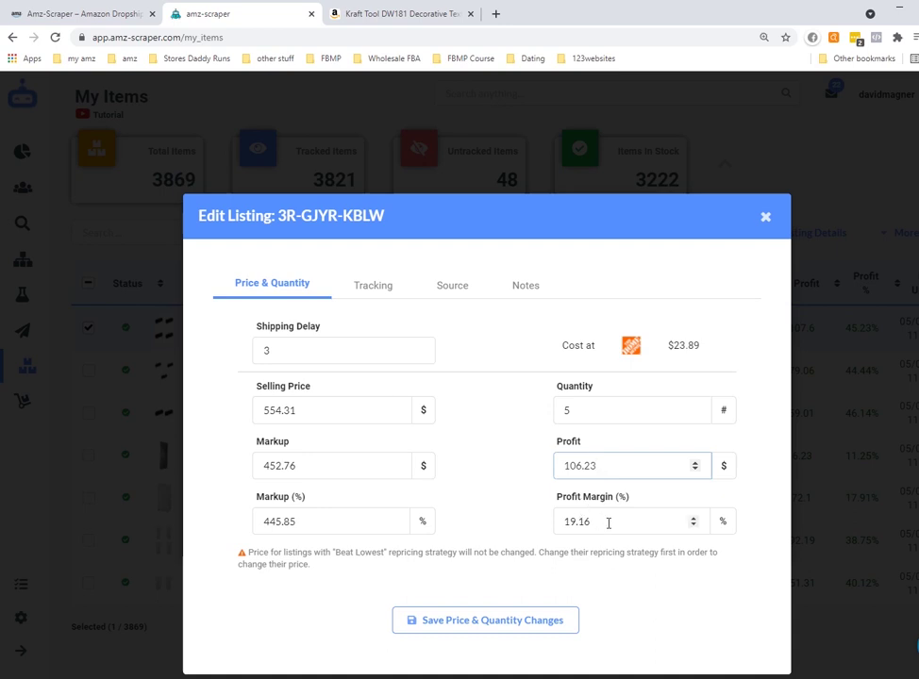
left_click_drag(609, 524, 555, 518)
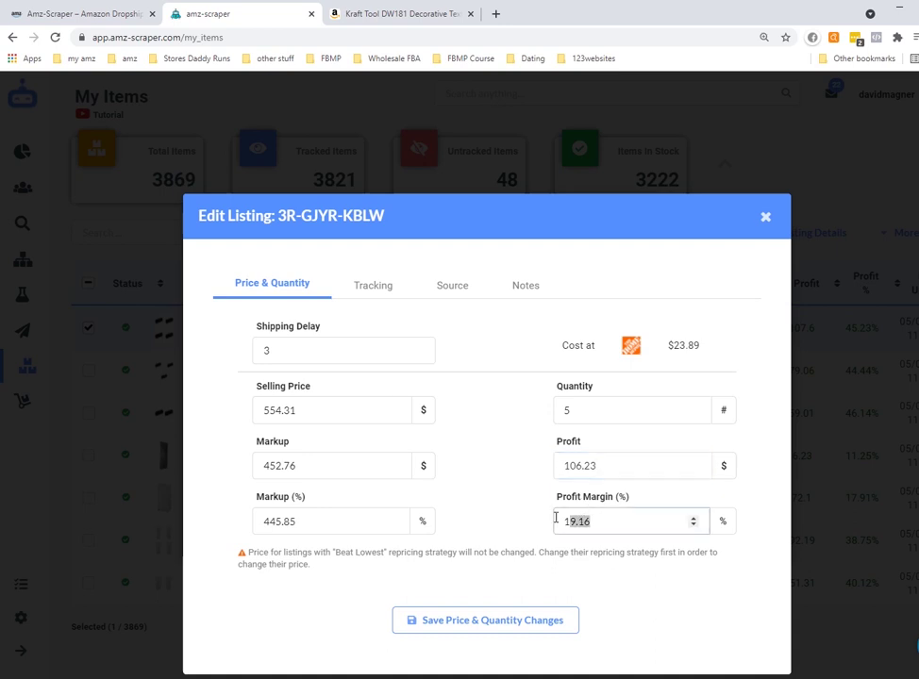
type("25")
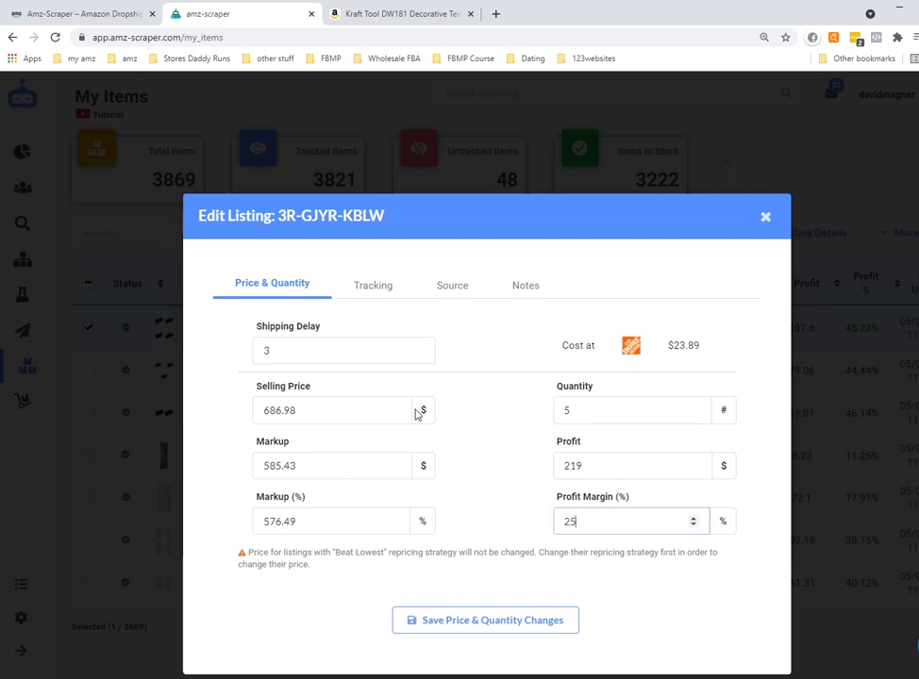
Open the listing's tracking settings and review the available repricing strategies without choosing another one
left_click(369, 292)
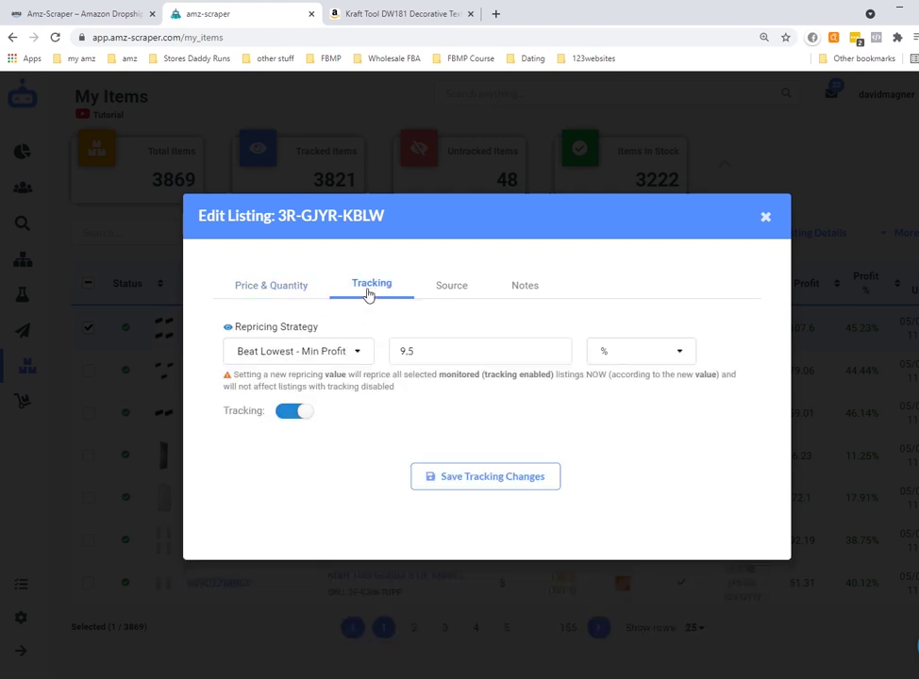
left_click(357, 362)
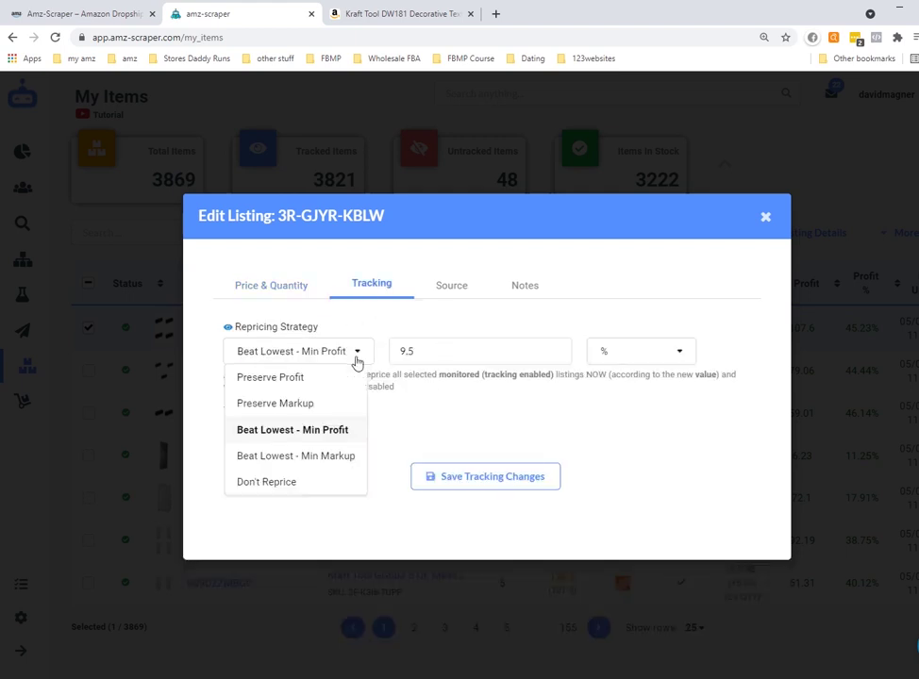
left_click(357, 362)
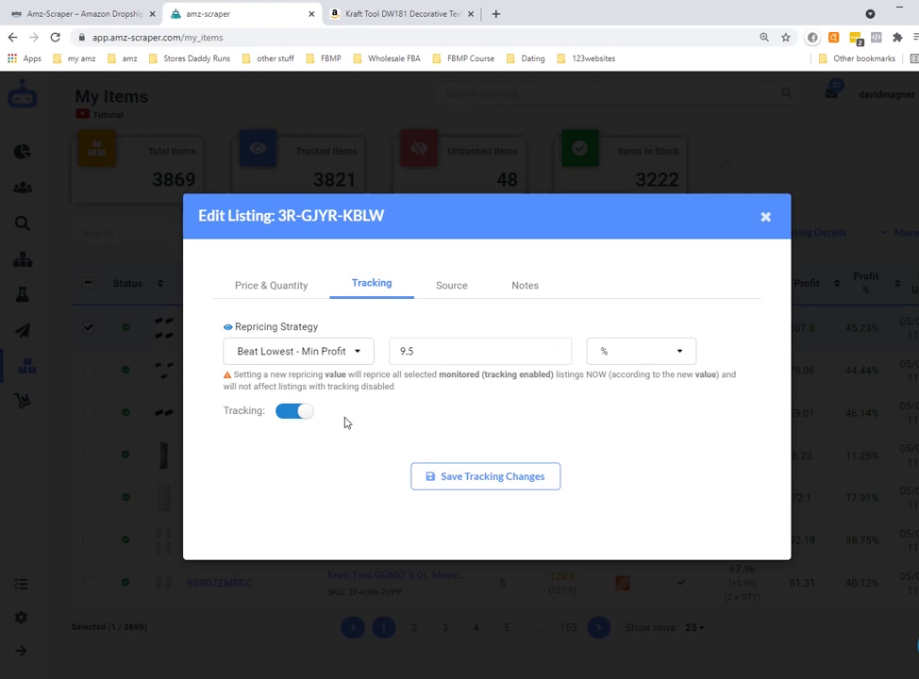
Try disabling tracking for the listing and enable it again
left_click(303, 416)
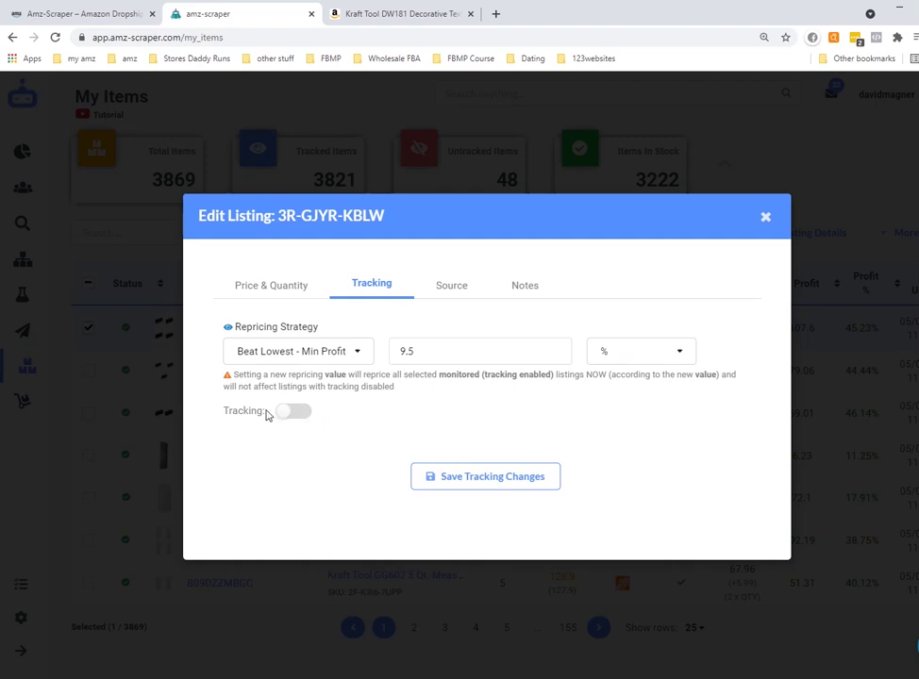
left_click(284, 420)
left_click(284, 420)
left_click(290, 416)
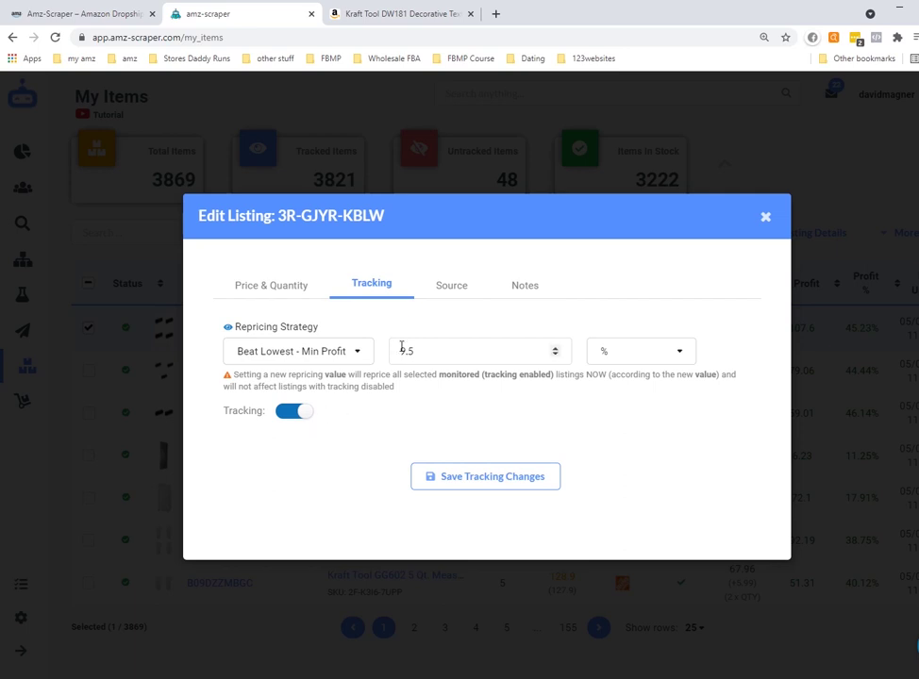
In the listing's source settings, try a bundle quantity of 3 and return it to 4
left_click(442, 289)
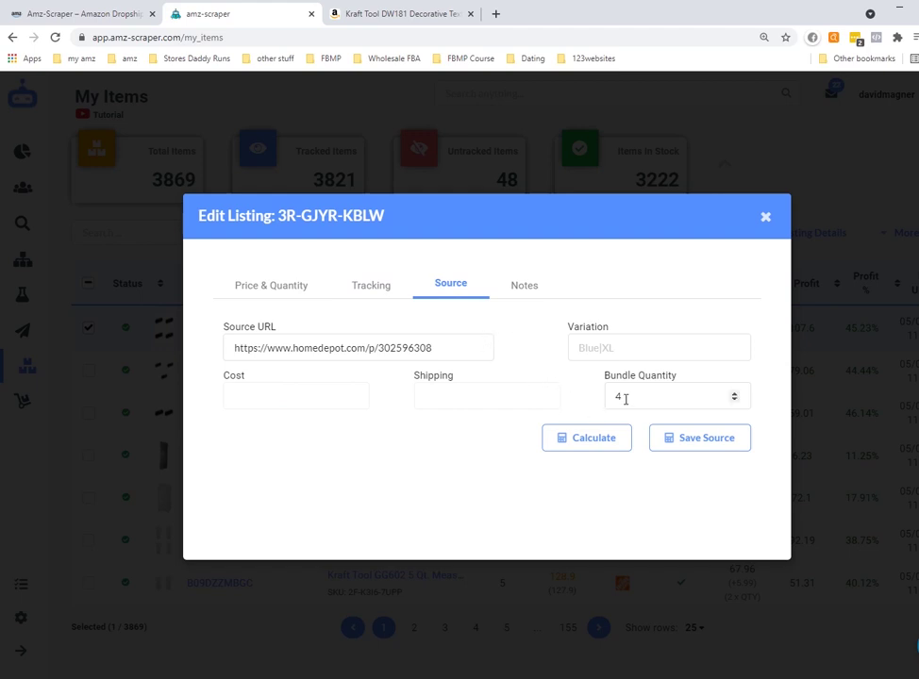
triple_click(374, 339)
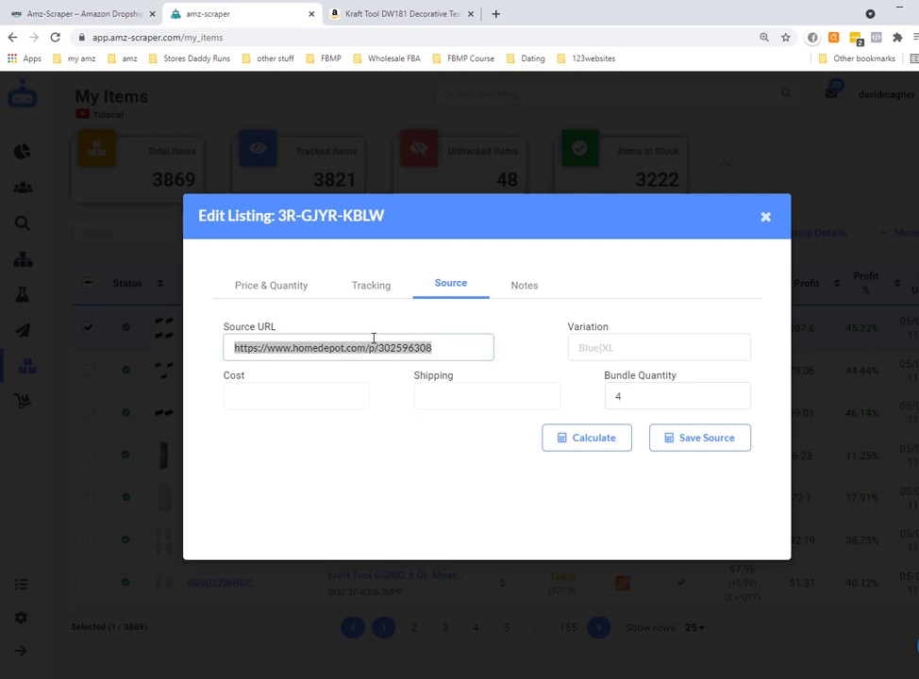
left_click(735, 401)
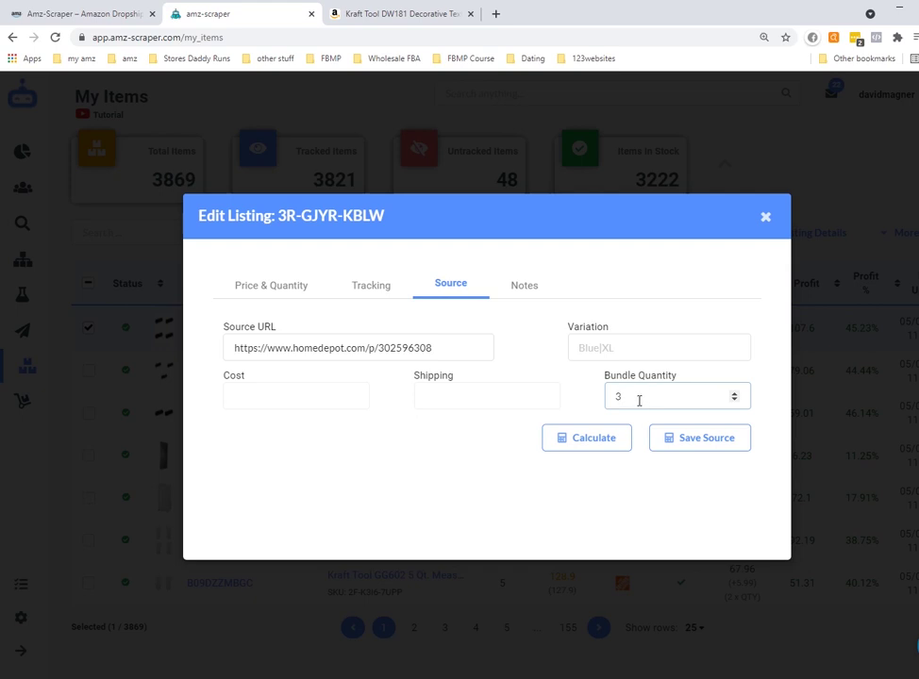
left_click(580, 391)
left_click(735, 392)
Look at the listing's notes and the variation field in its source settings
left_click(524, 294)
left_click(467, 291)
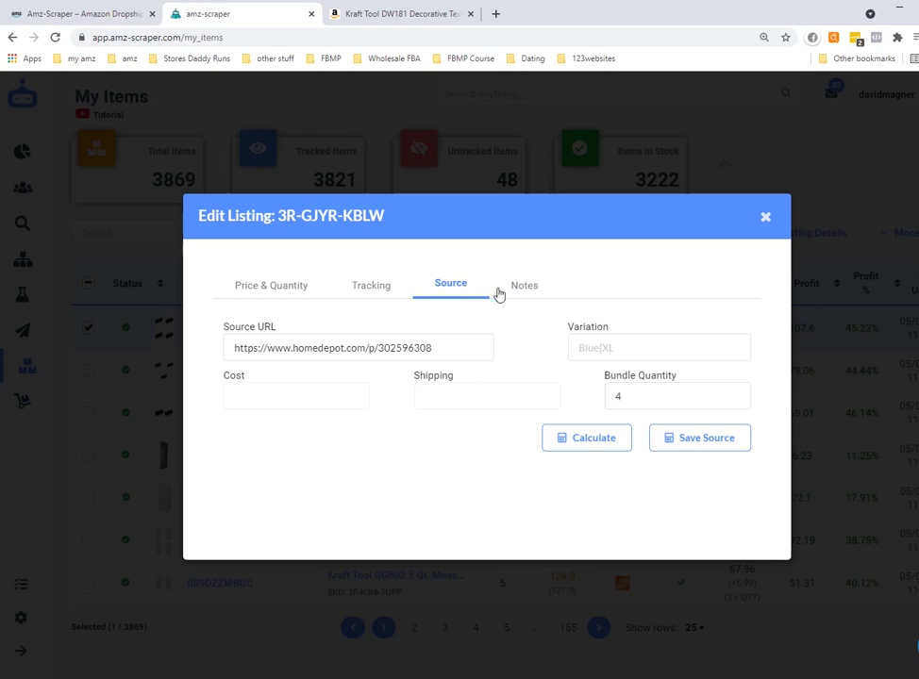
left_click(498, 292)
left_click(467, 288)
left_click(591, 351)
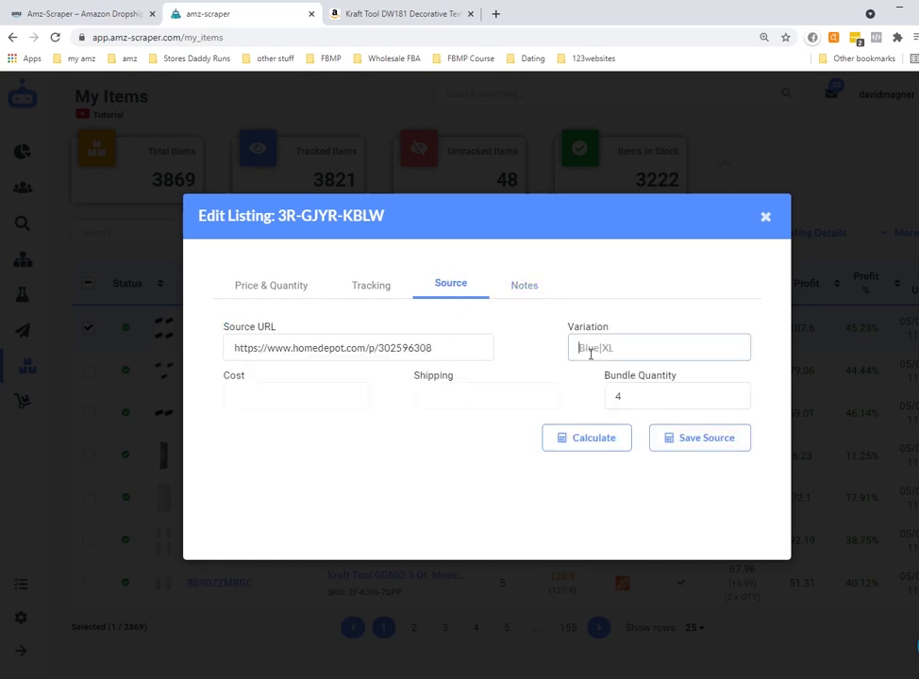
Return to the listing's price and quantity settings and close the listing editor without saving
left_click(362, 292)
left_click(265, 293)
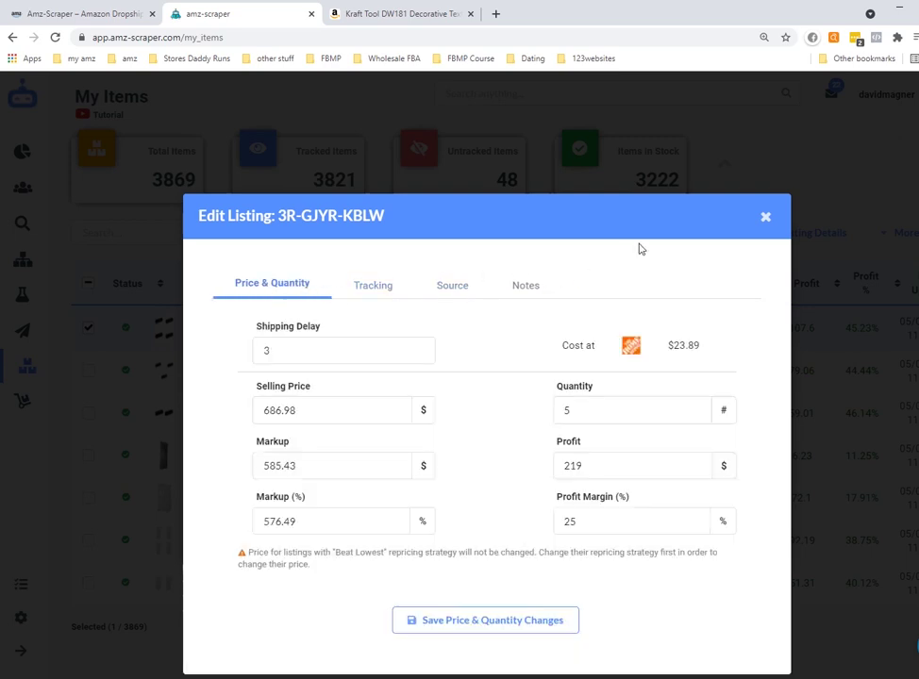
left_click(766, 219)
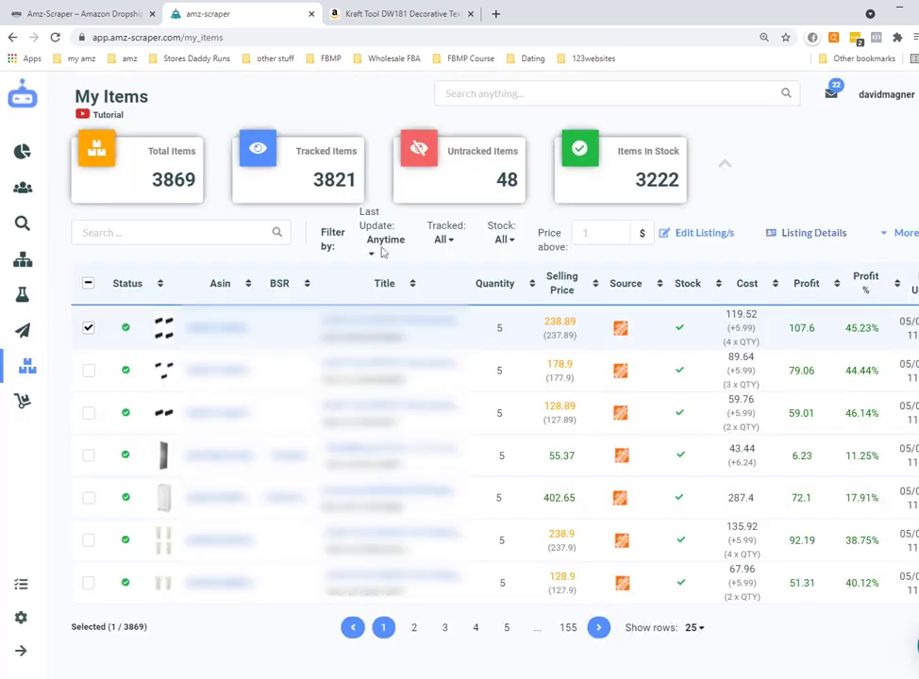
Review the selected item's listing details, history and tracking toggle choices, and return to My Items
left_click(810, 238)
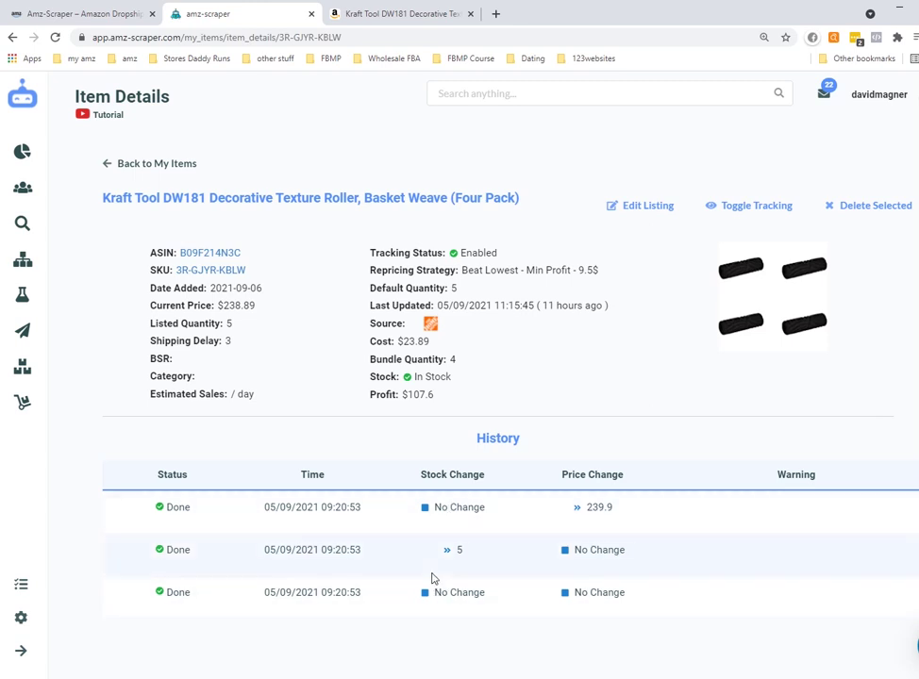
left_click(744, 206)
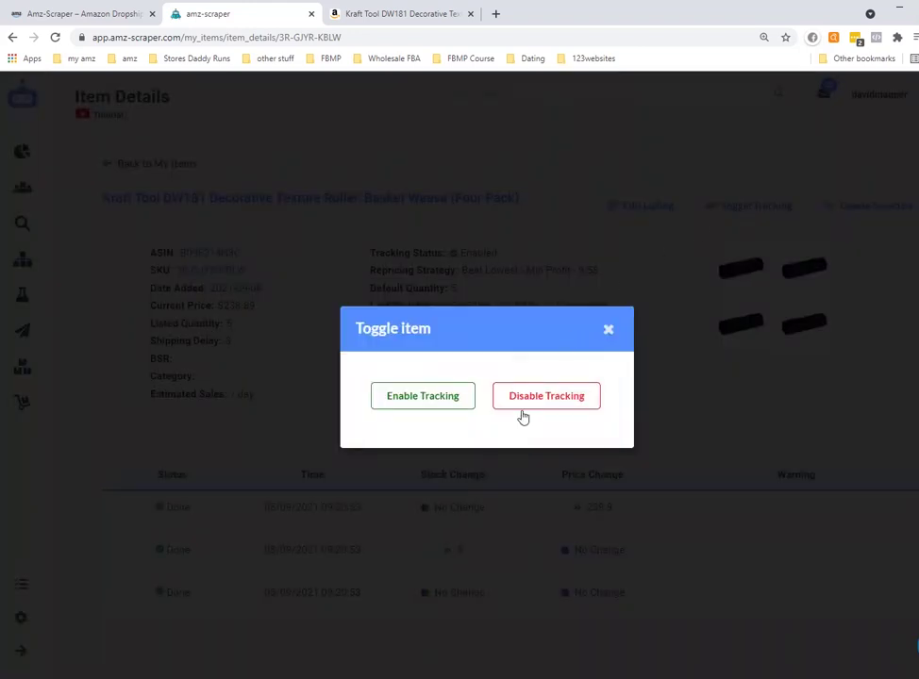
left_click(609, 332)
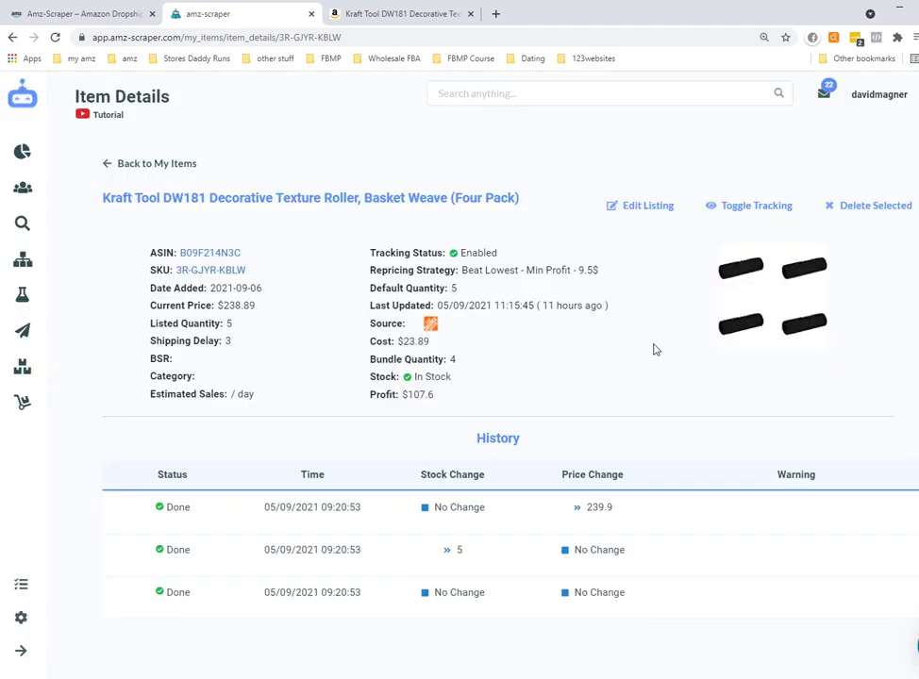
mouse_move(733, 269)
left_click(159, 164)
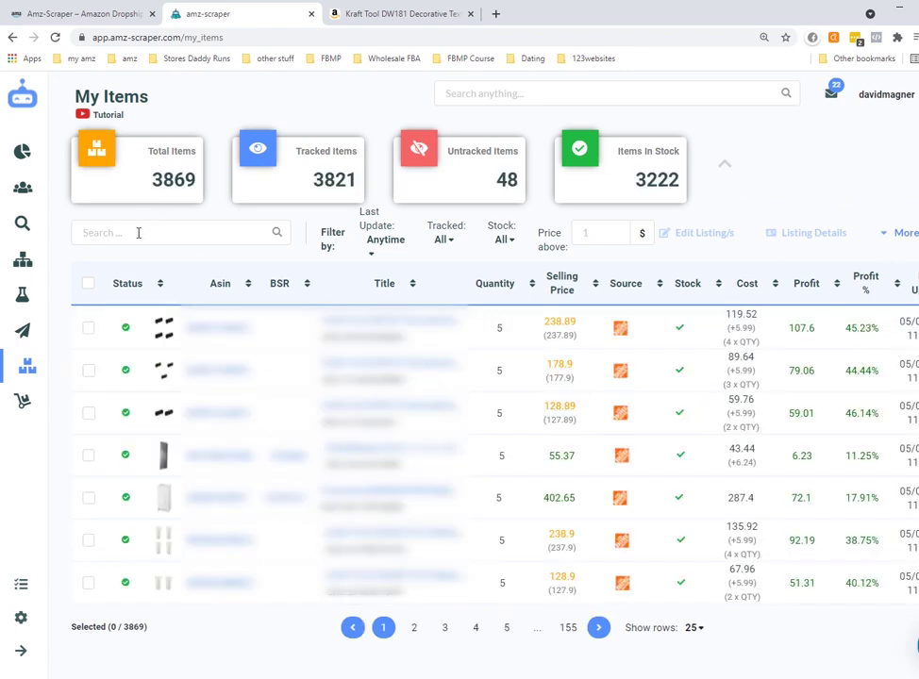
Select the first item in the list and run an immediate source check on it
left_click(88, 327)
left_click(885, 243)
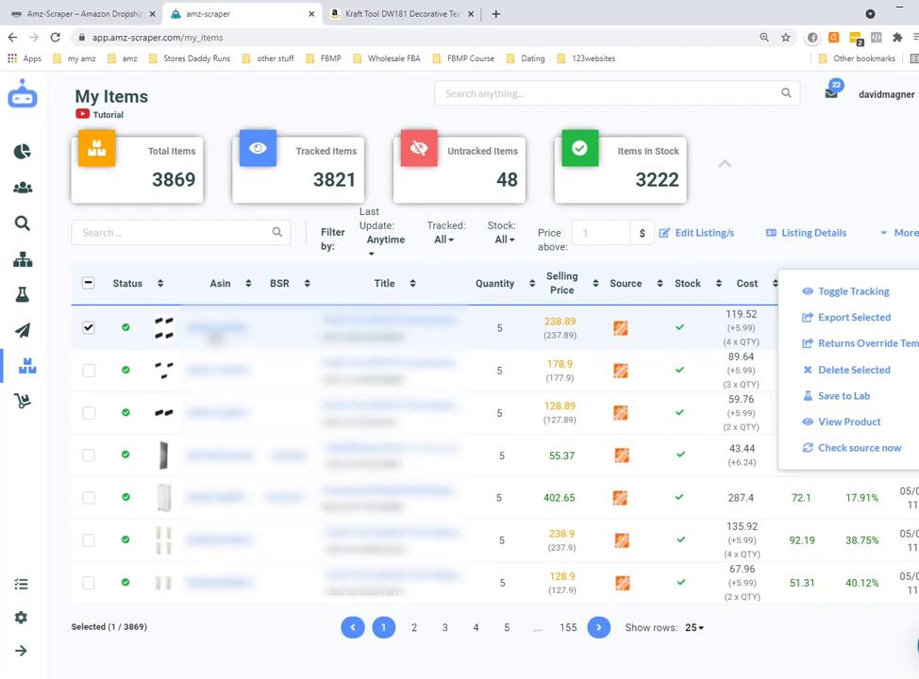
left_click(829, 453)
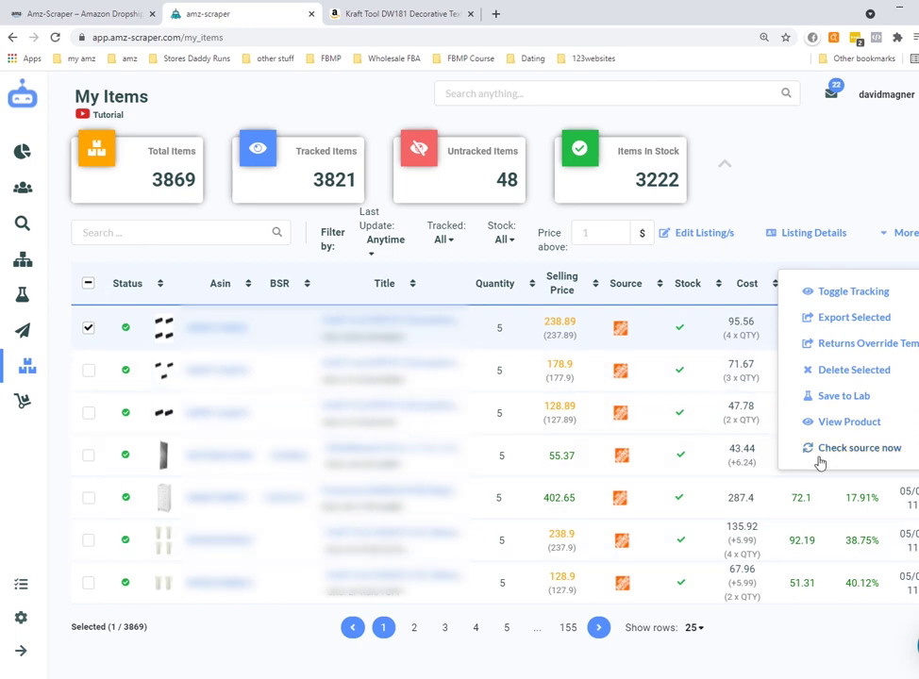
View the deletion choices for the selected item and dismiss them without deleting anything
left_click(849, 374)
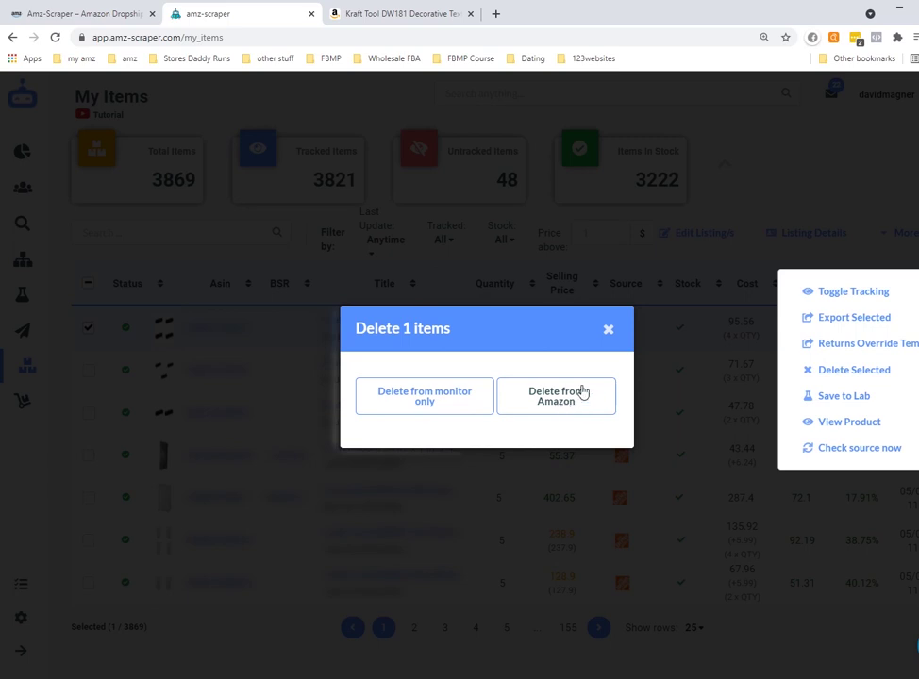
left_click(608, 329)
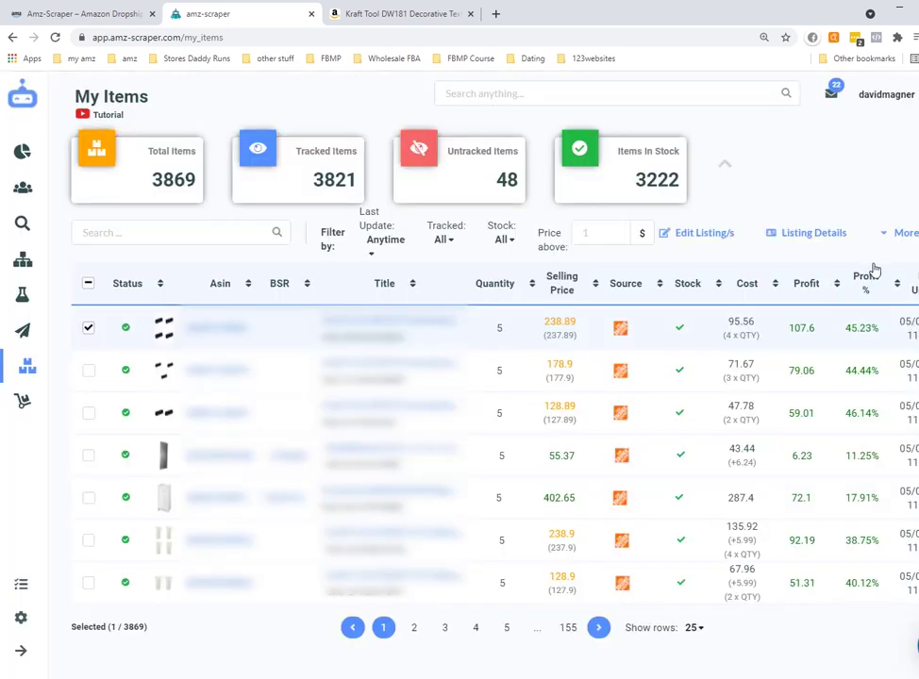
Open the choices for how many rows the My Items list shows per page
left_click(26, 369)
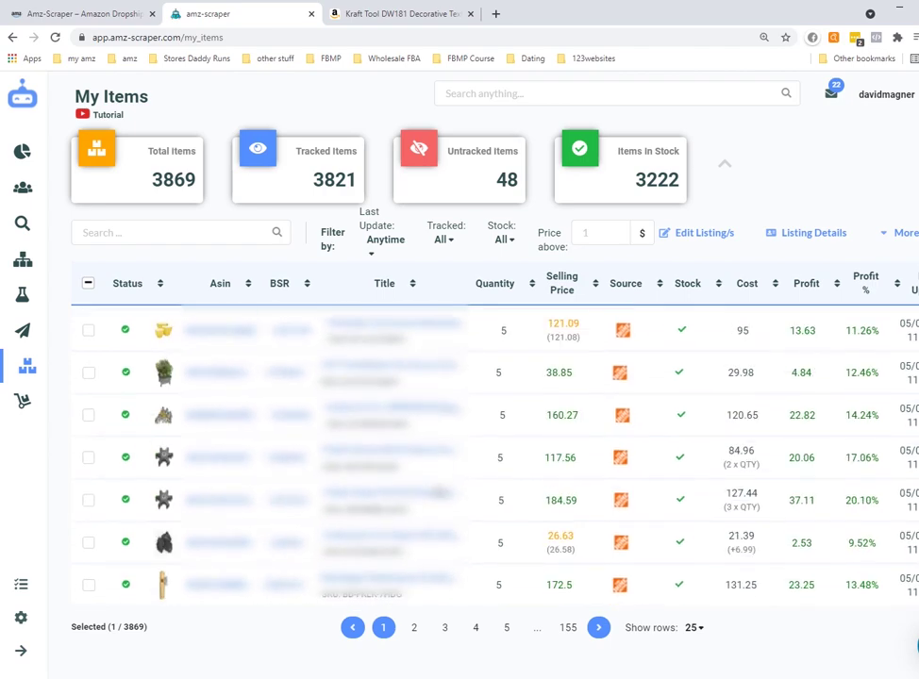
left_click(699, 629)
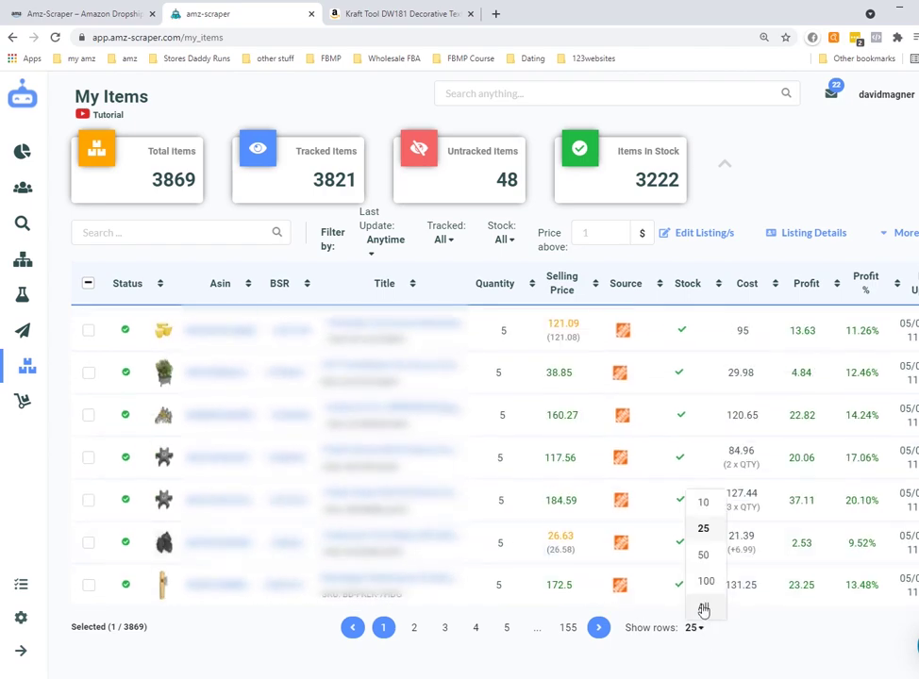